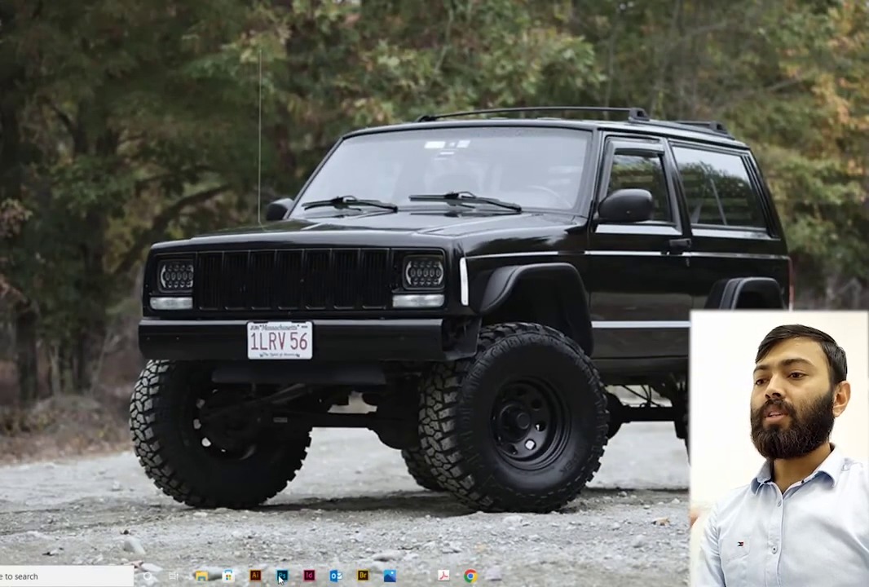
- Launch Photoshop CC from the taskbar and let its Welcome screen with recent files load
click(280, 576)
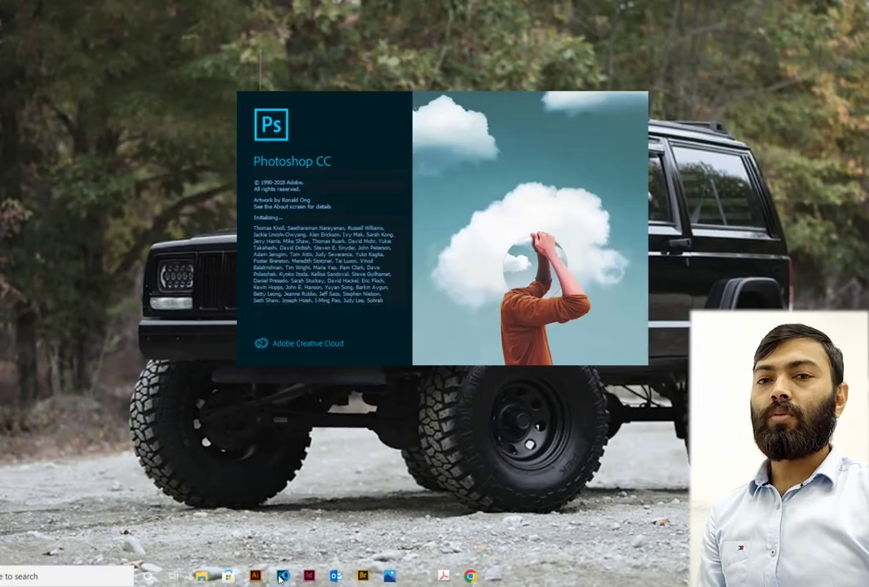
click(77, 576)
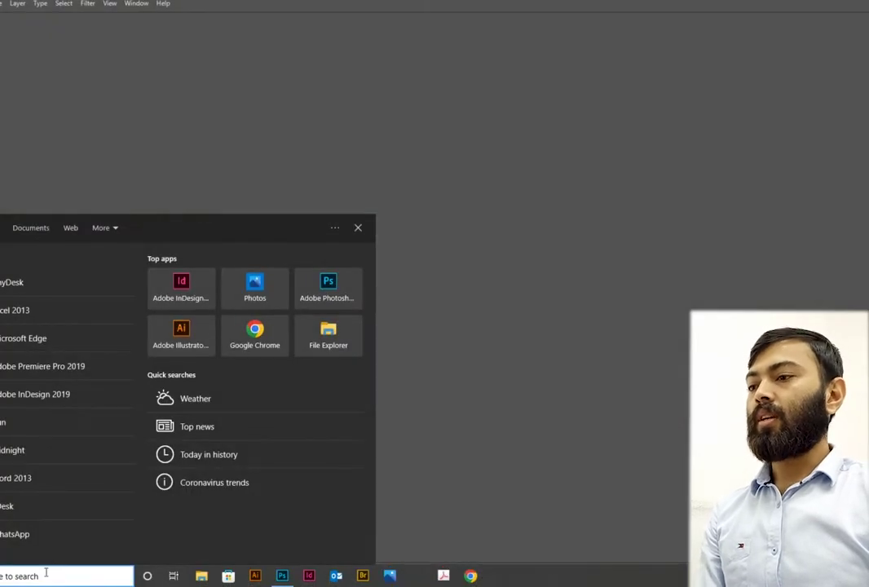
text(p)
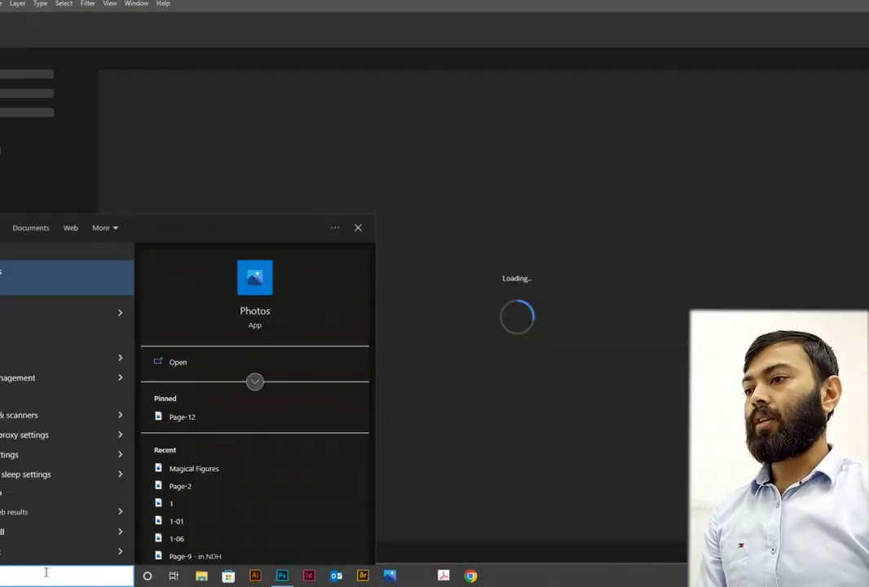
text(ho)
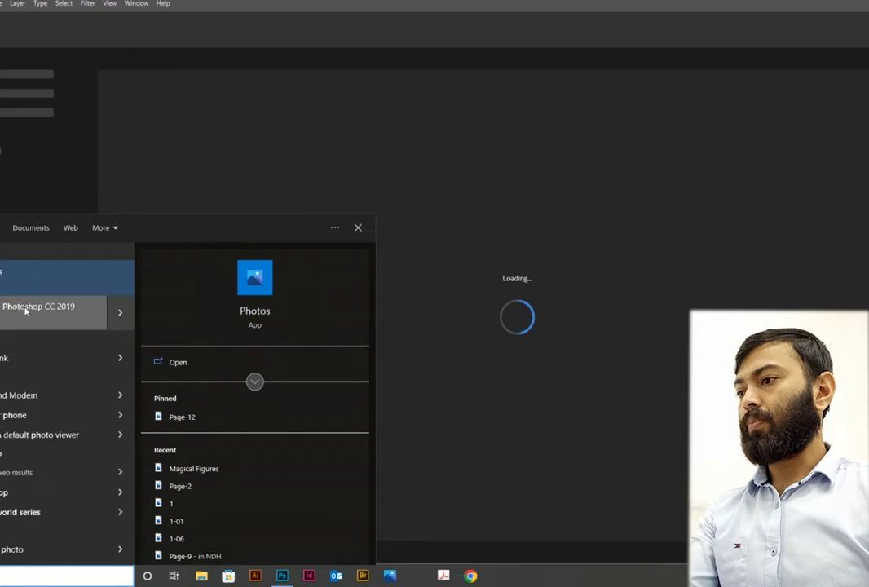
click(25, 310)
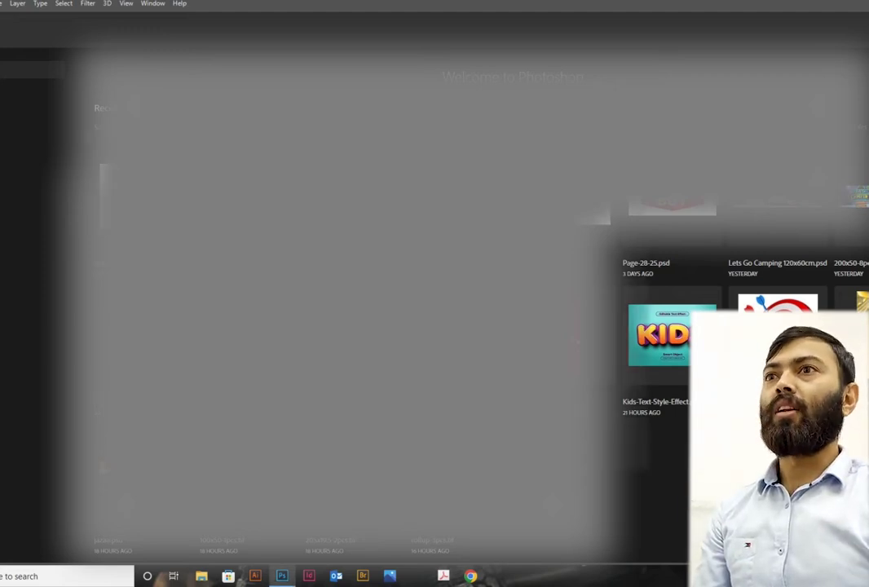
- Open New Document and browse the preset categories, ending on Print with Letter 8.5 × 11 in
key(ctrl+n)
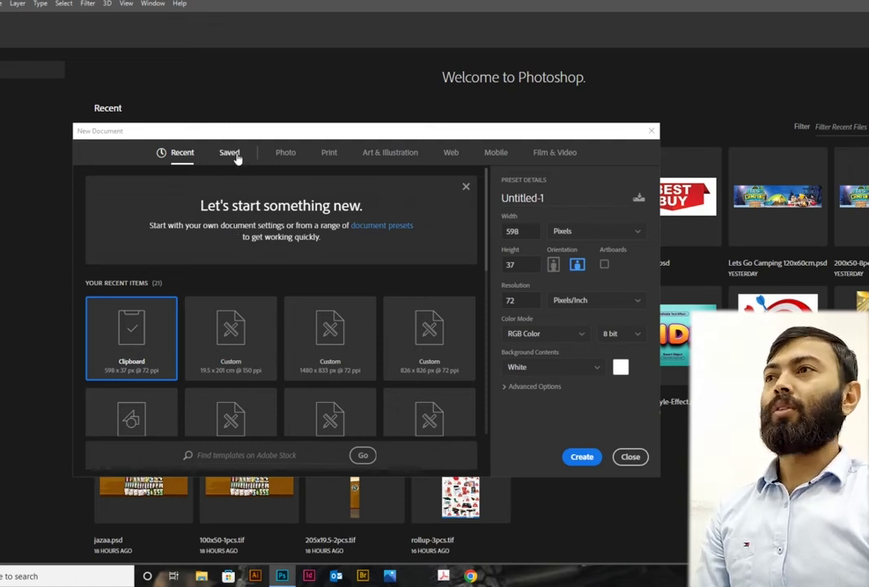
click(231, 154)
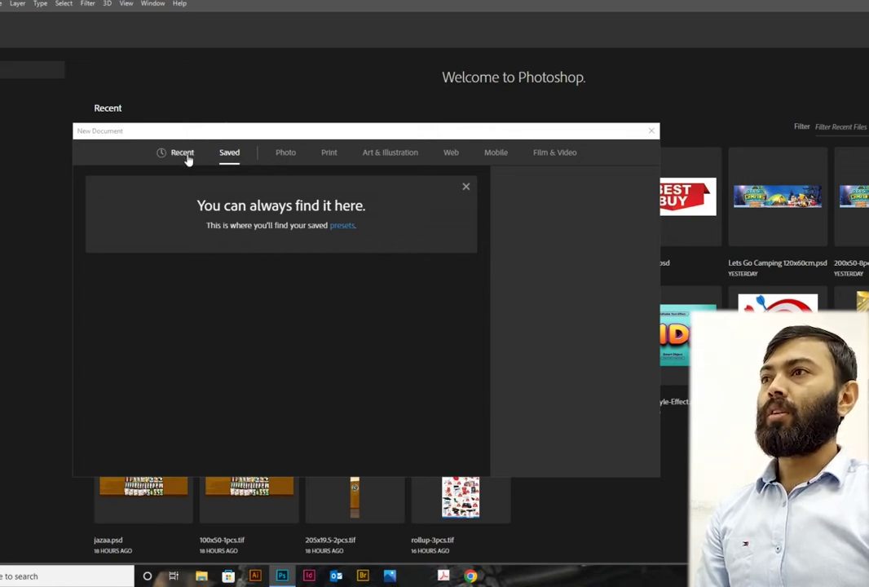
click(287, 154)
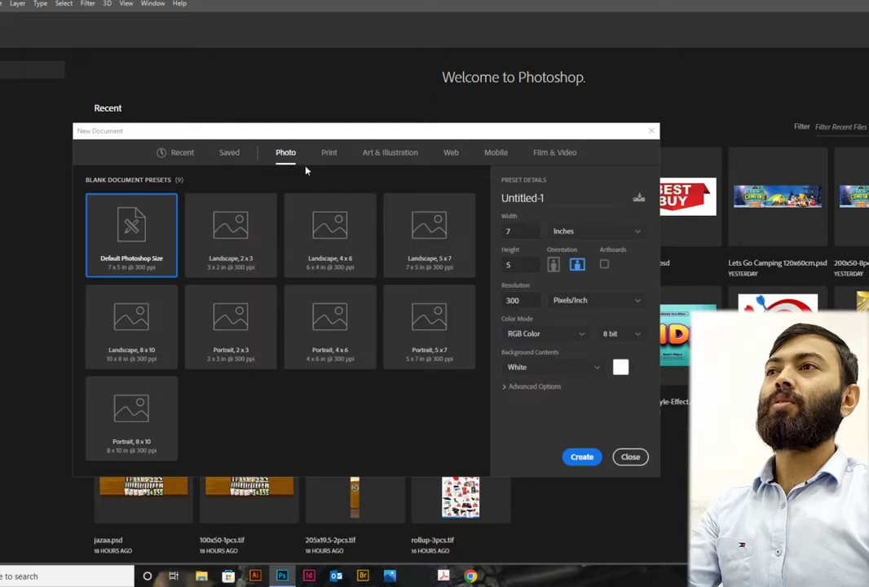
click(329, 153)
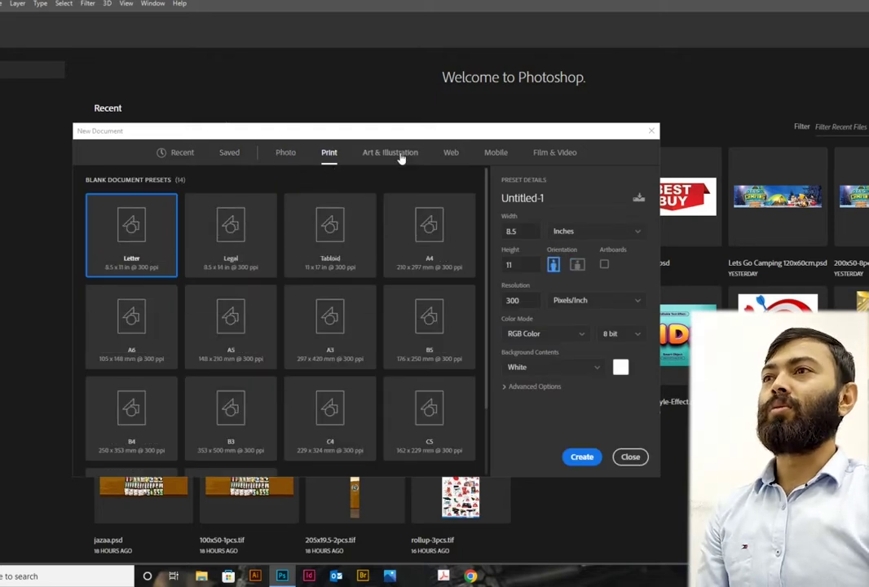
click(395, 155)
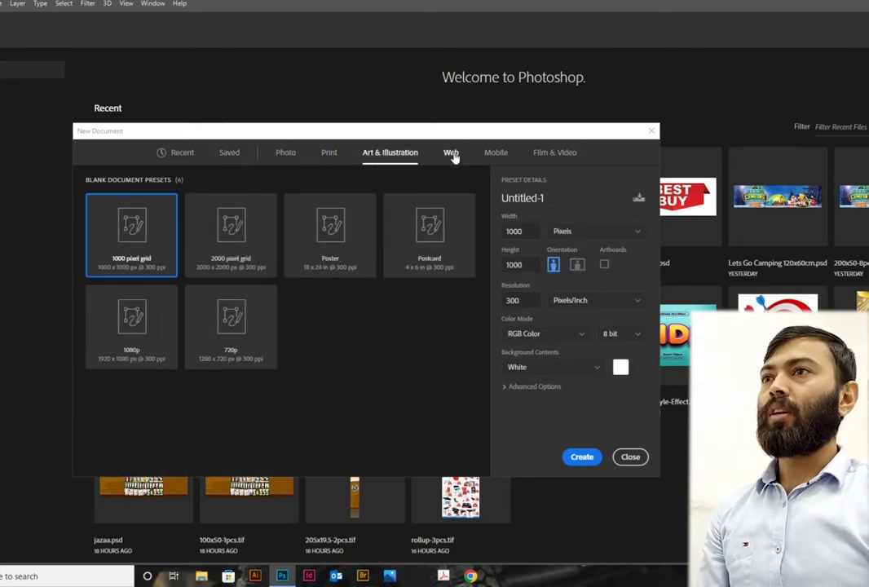
click(452, 155)
click(497, 155)
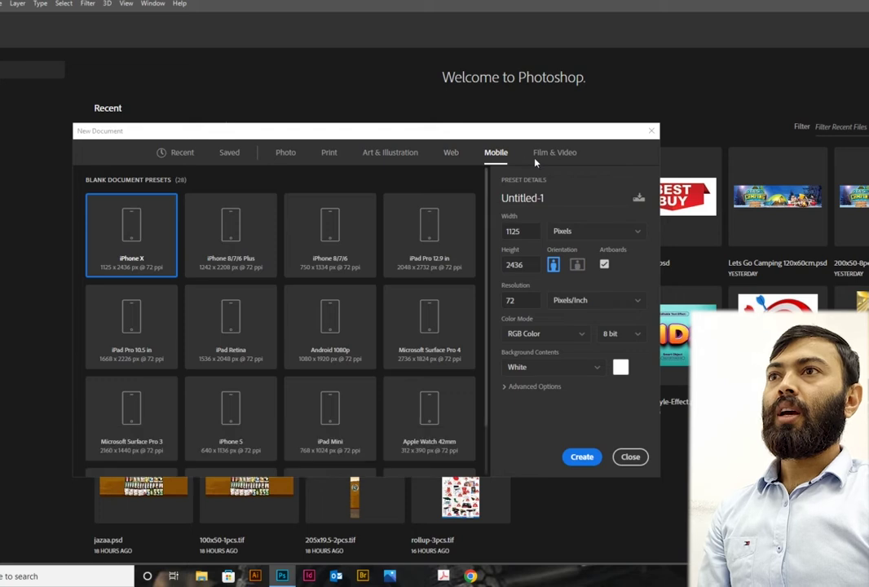
click(549, 156)
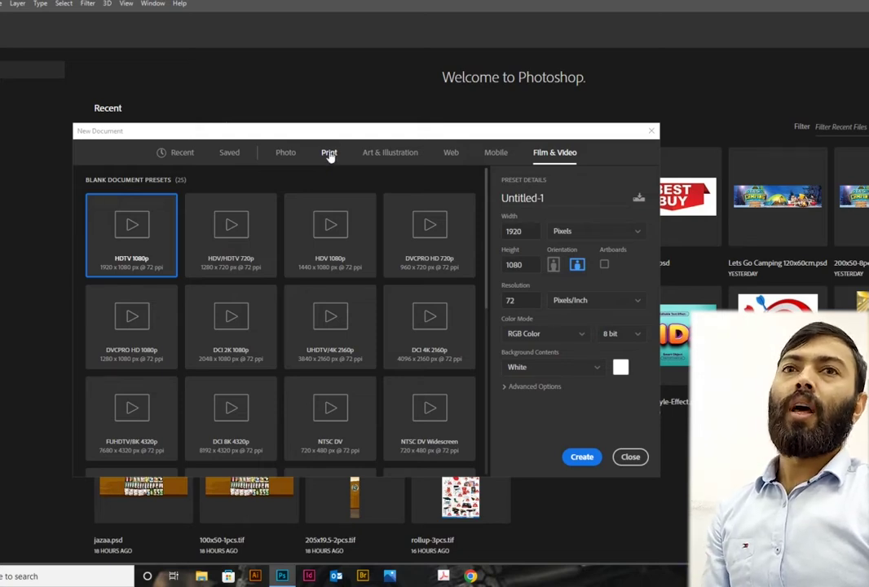
click(451, 153)
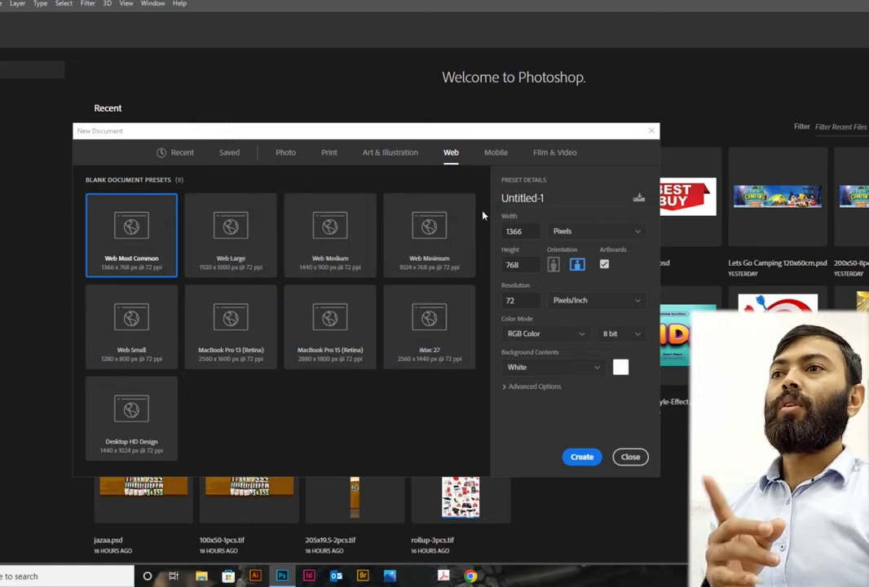
click(496, 152)
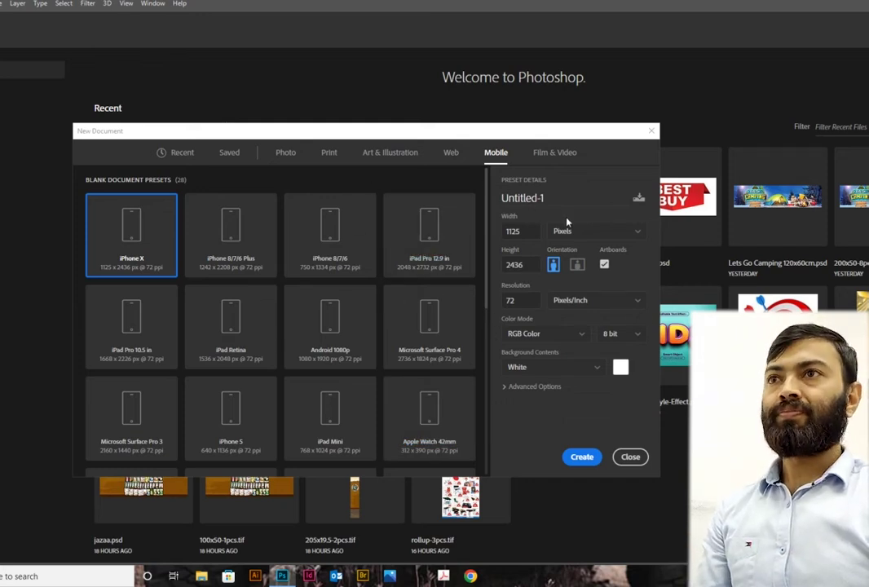
click(330, 153)
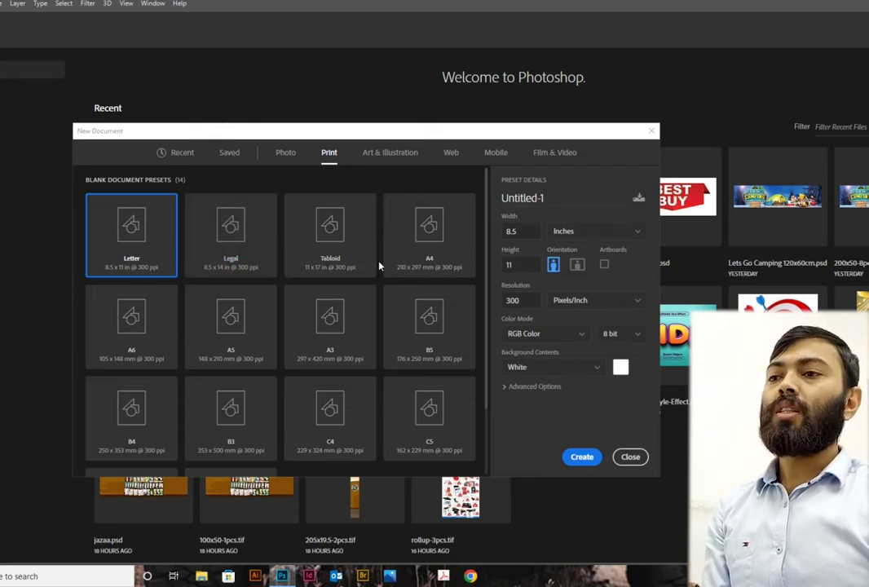
- Name the document 'first class' and size it 5.3 × 3.5 cm, then select the resolution value
drag(552, 198, 500, 199)
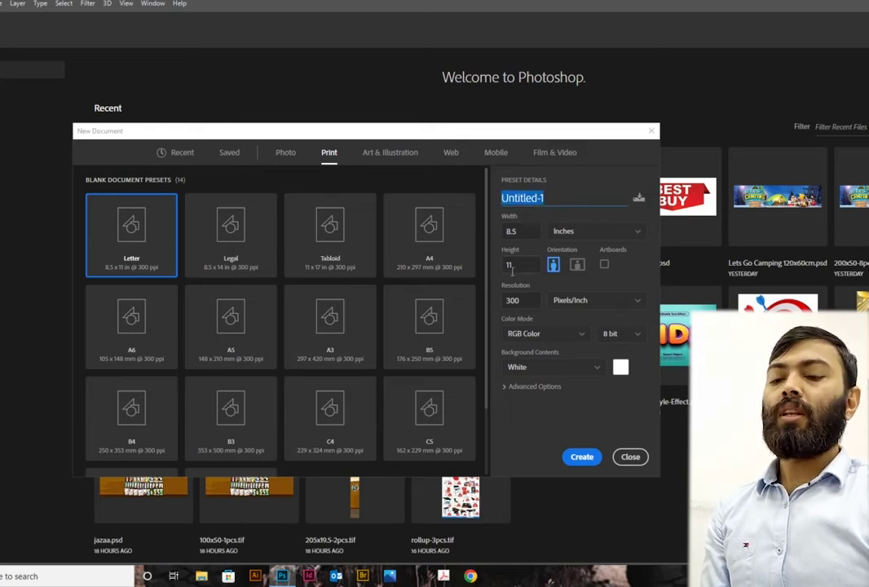
key(BackSpace)
text(fir)
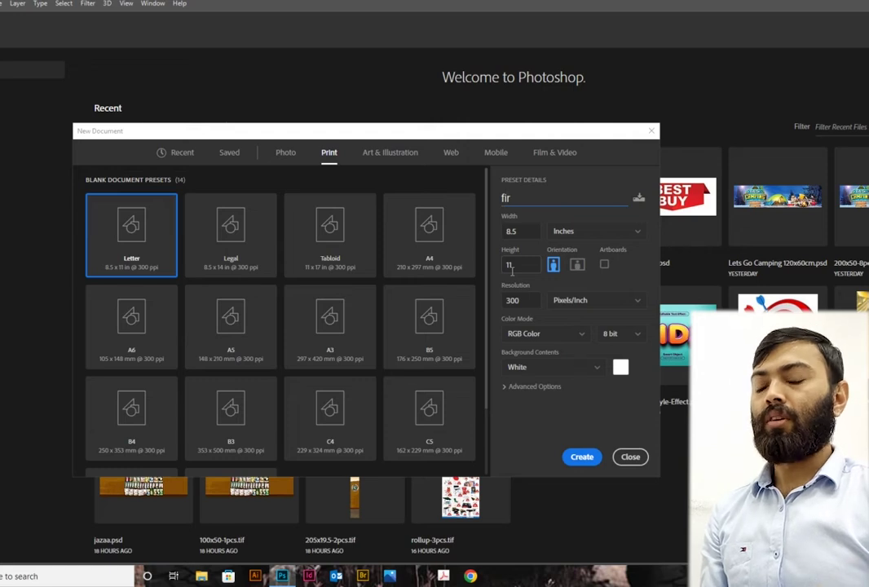
text(st class)
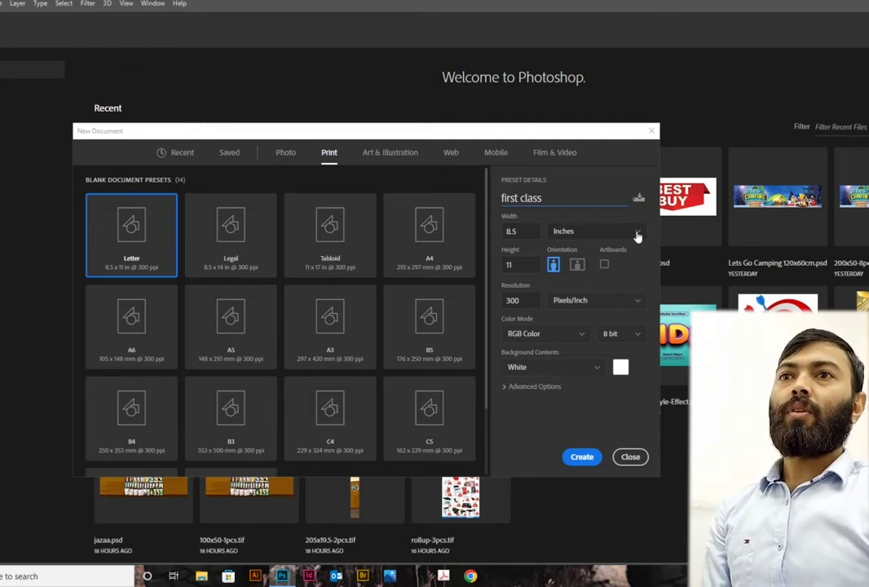
click(638, 234)
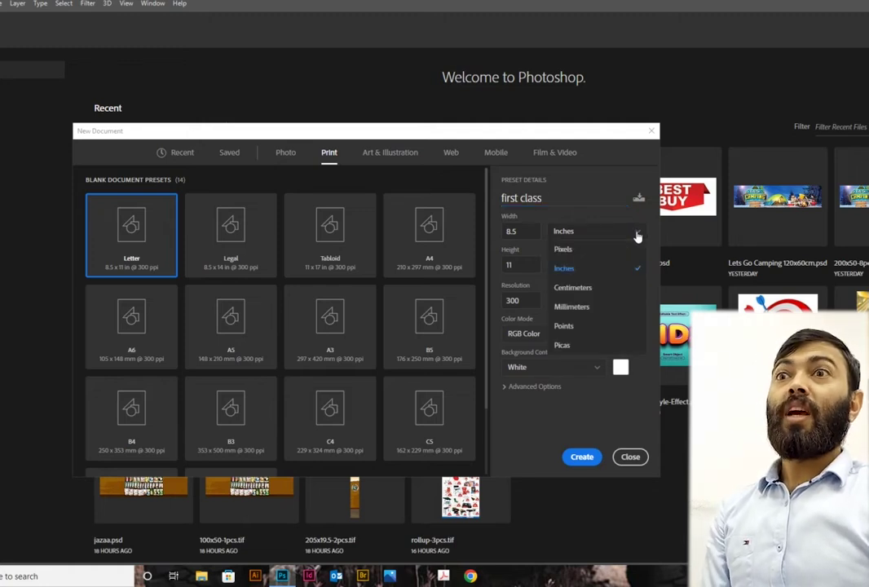
click(580, 290)
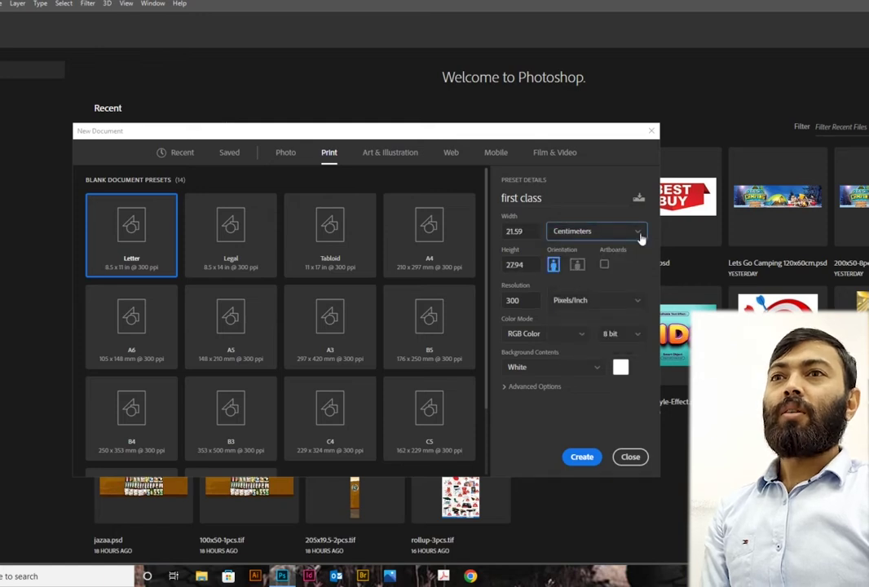
click(520, 232)
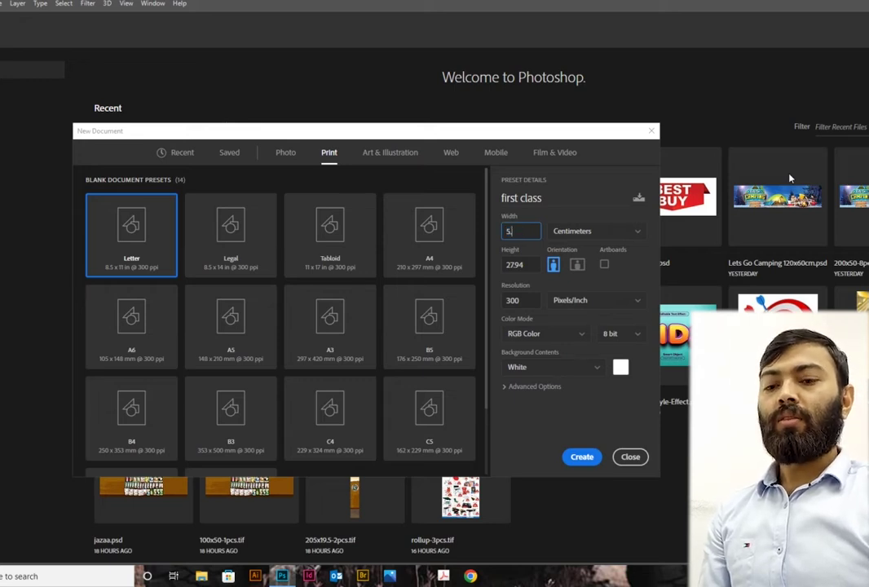
text(.)
text(5)
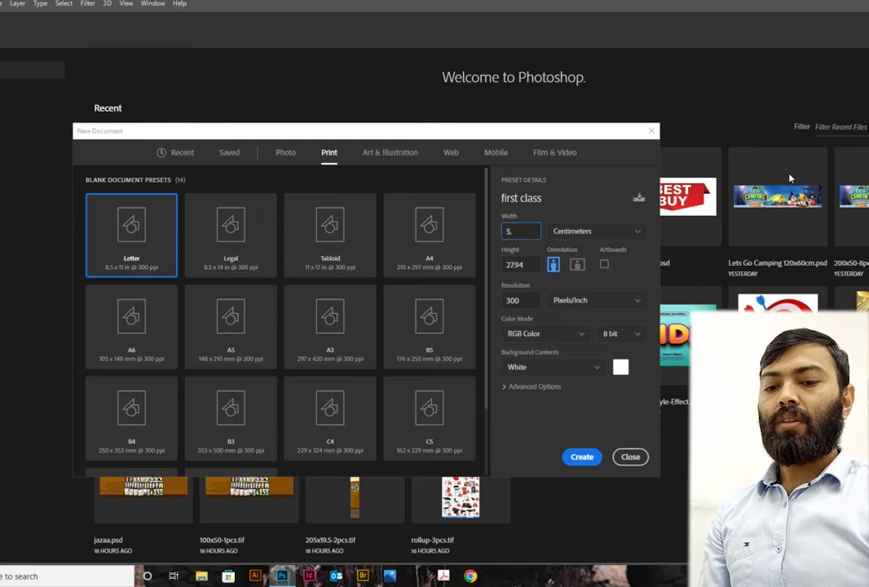
text(3)
click(522, 265)
text(3)
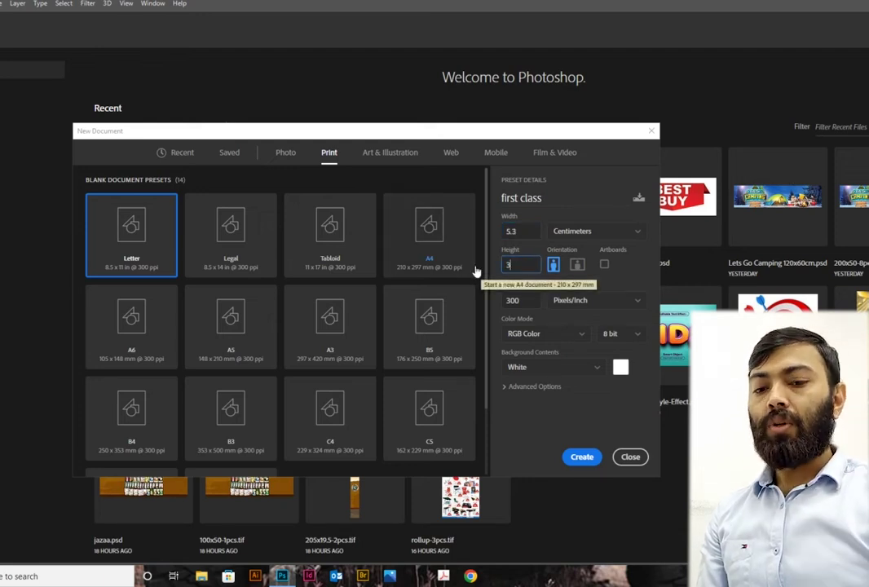
text(.5)
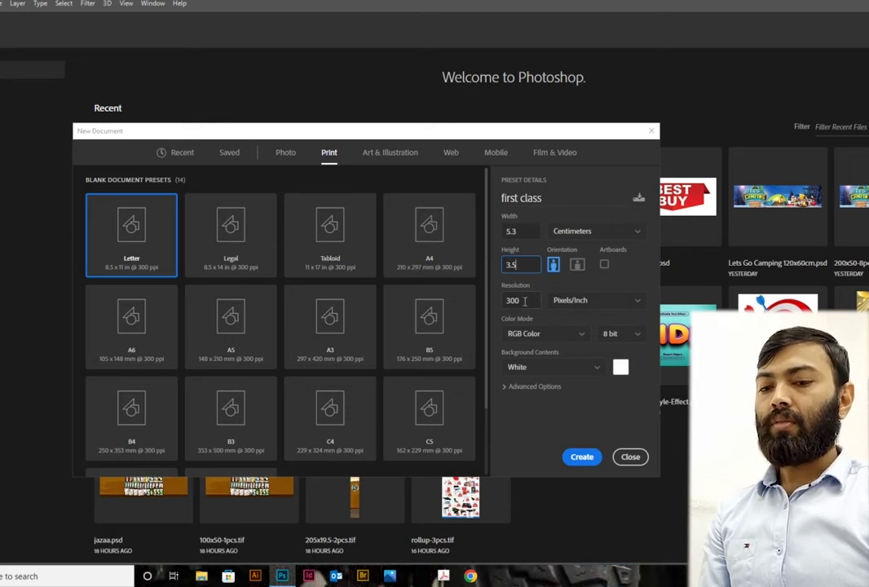
click(527, 302)
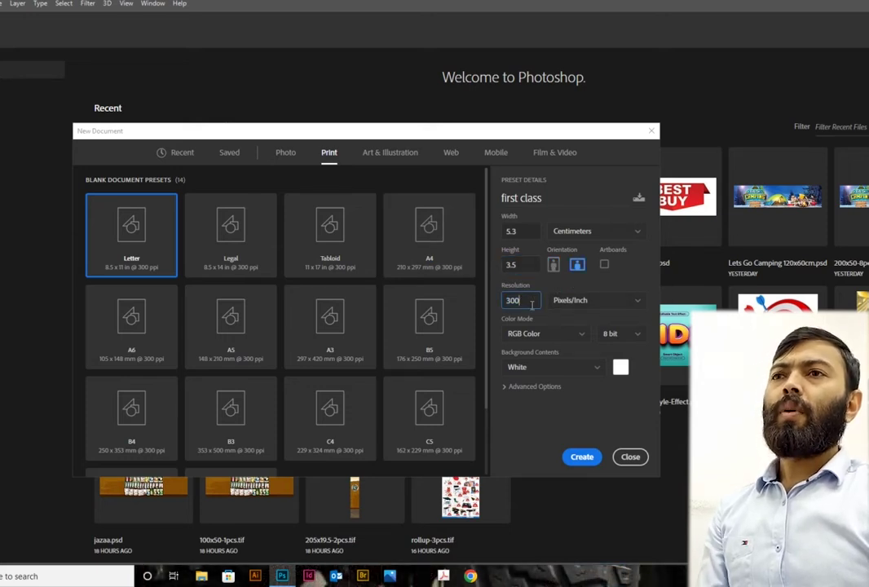
double_click(531, 302)
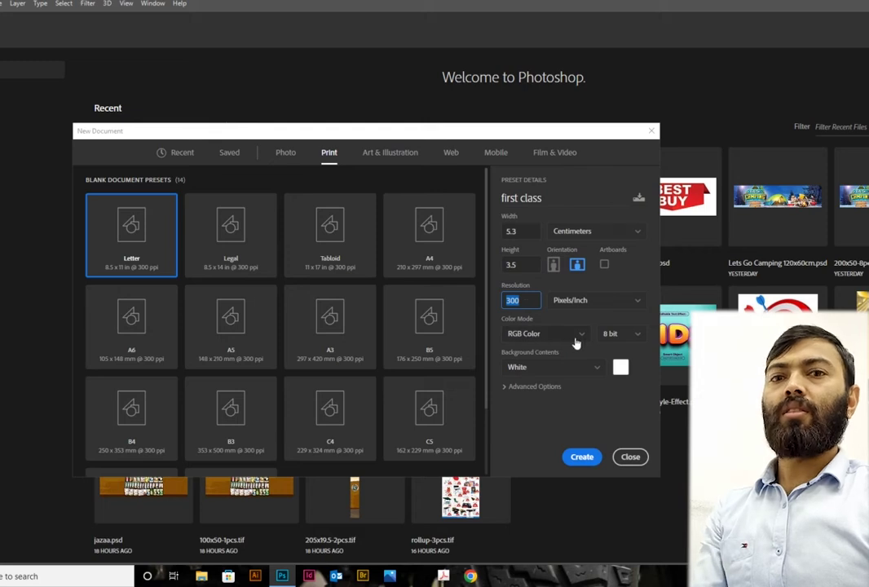
- Set the colour mode to CMYK Color at 8 bit and create the document
click(574, 334)
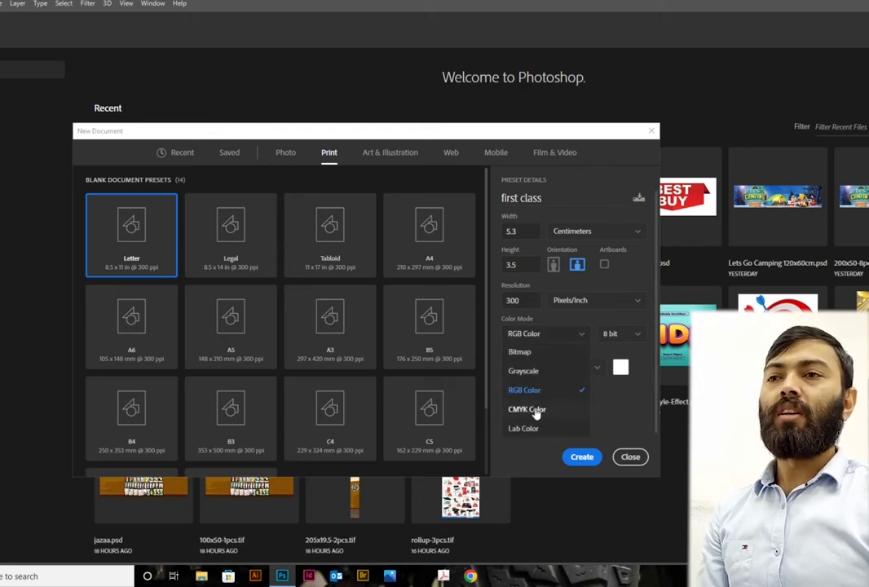
click(535, 411)
click(580, 339)
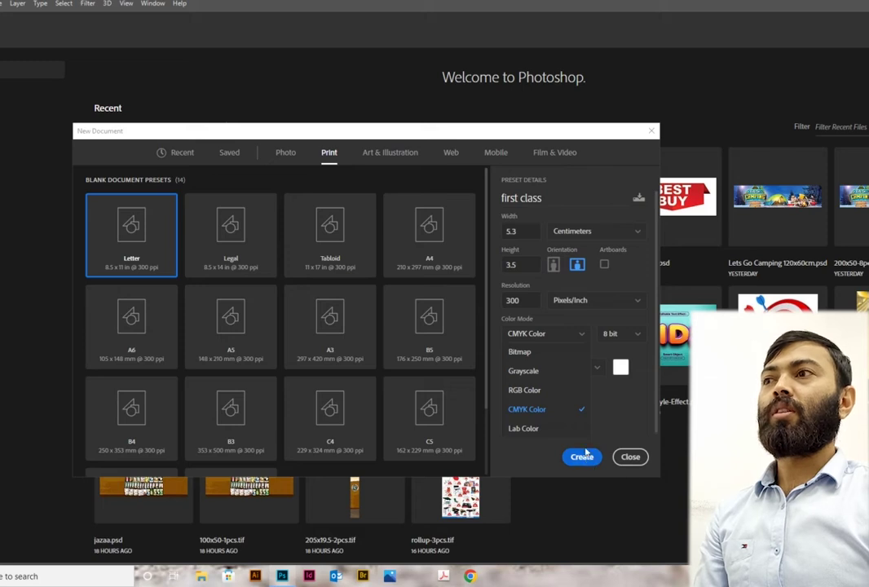
click(611, 414)
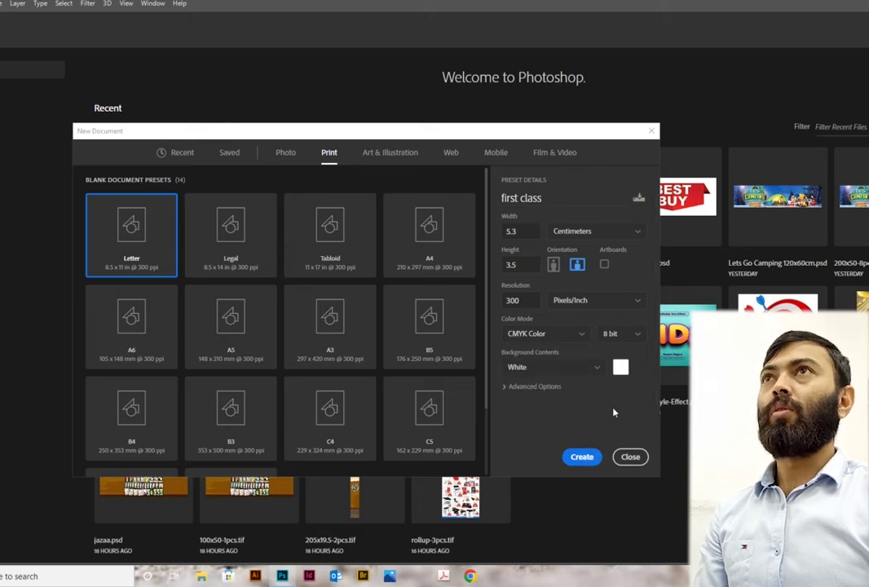
click(635, 335)
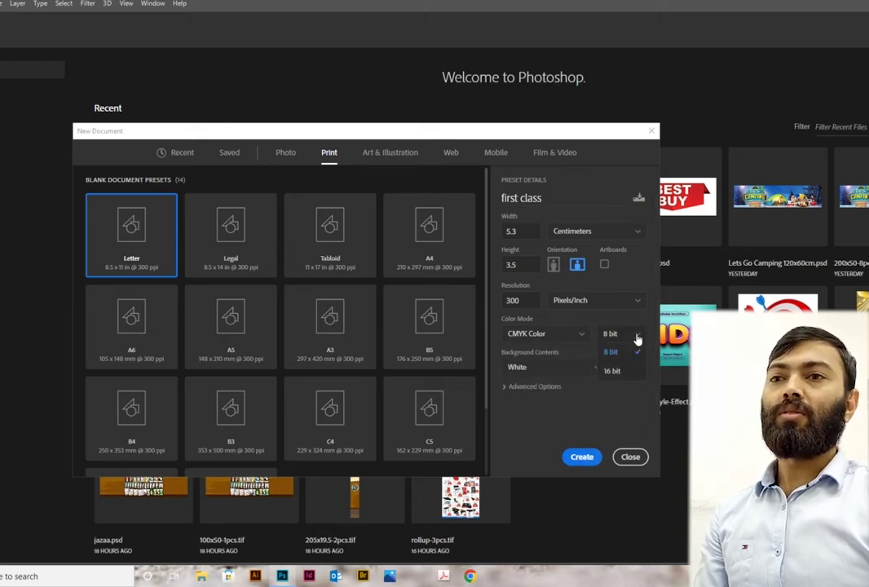
click(626, 350)
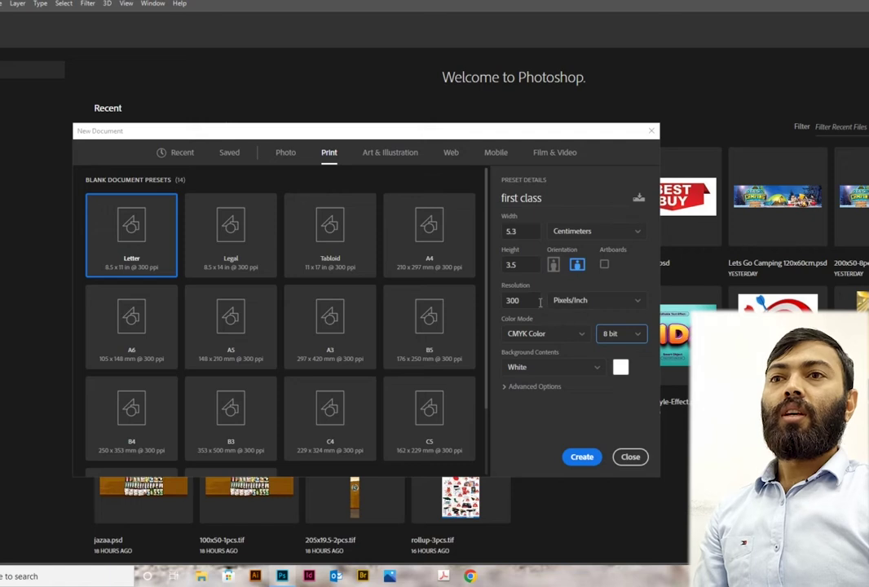
click(582, 457)
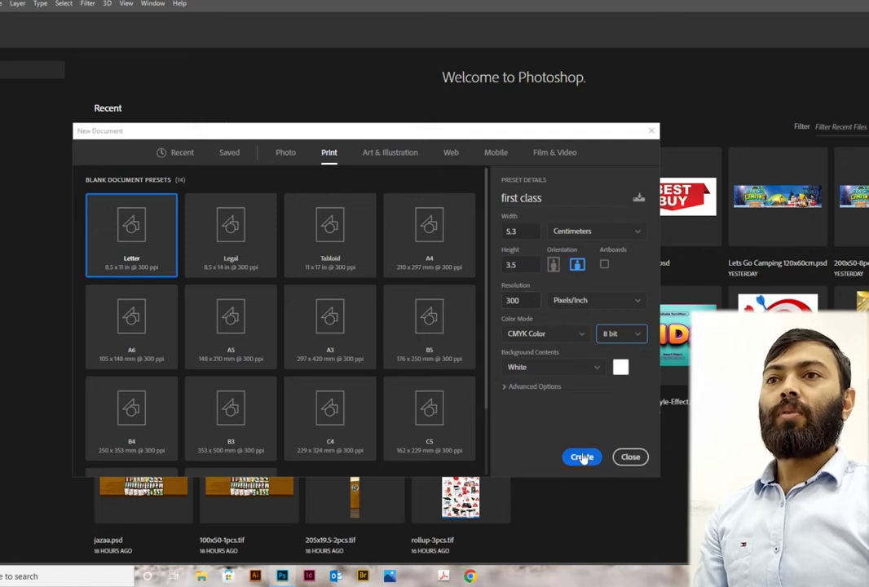
click(581, 459)
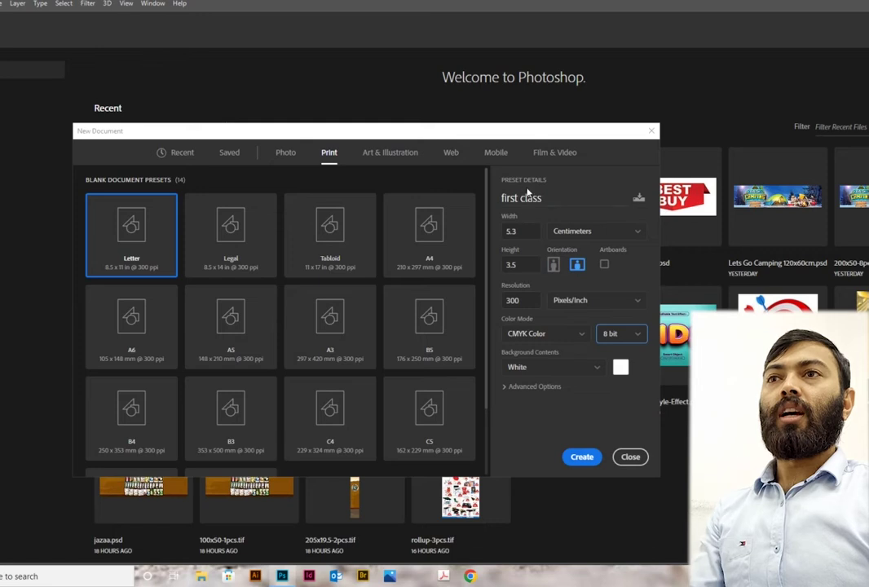
click(579, 459)
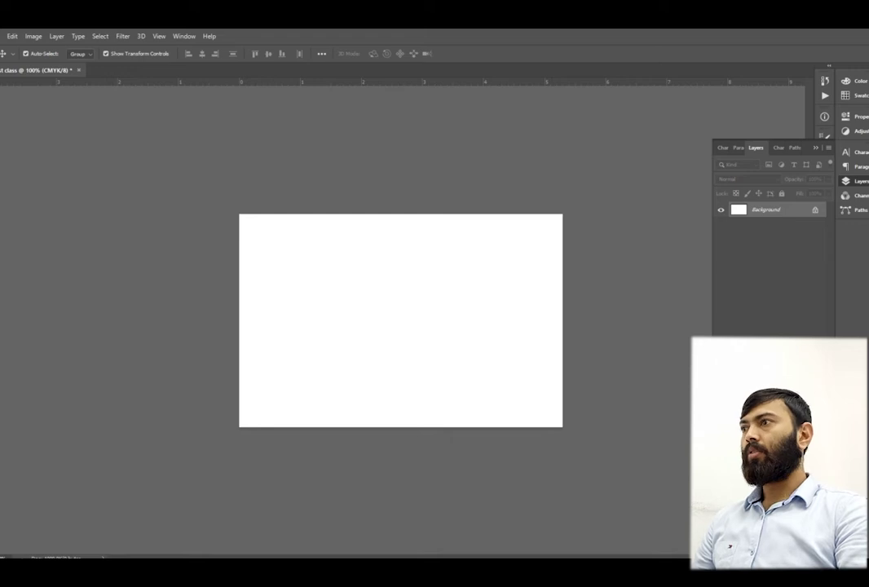
- Start a text layer on the card and clear the test text typed into it
key(t)
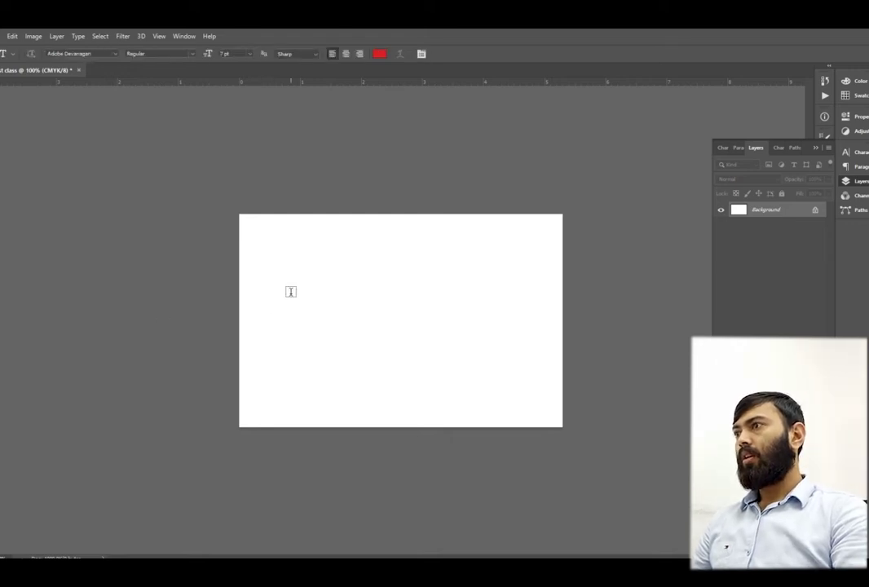
click(290, 291)
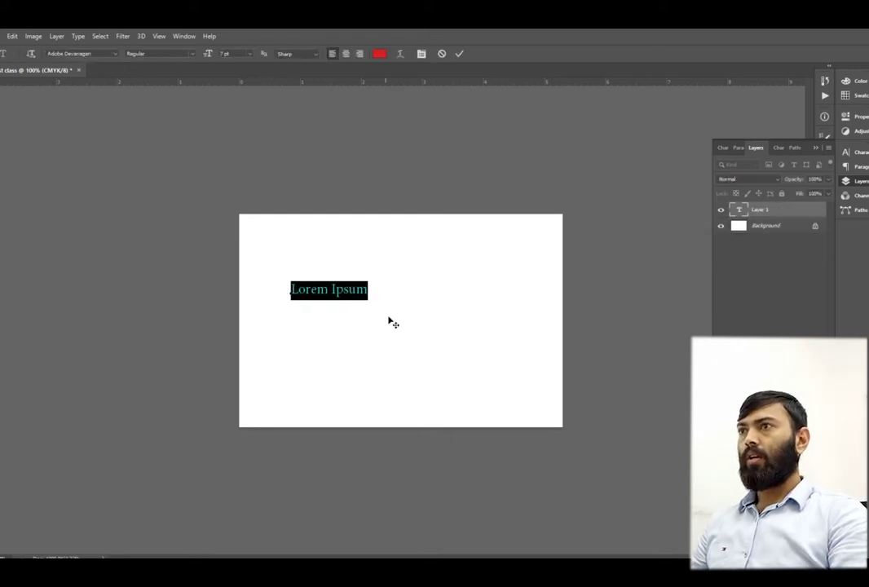
text(ihf)
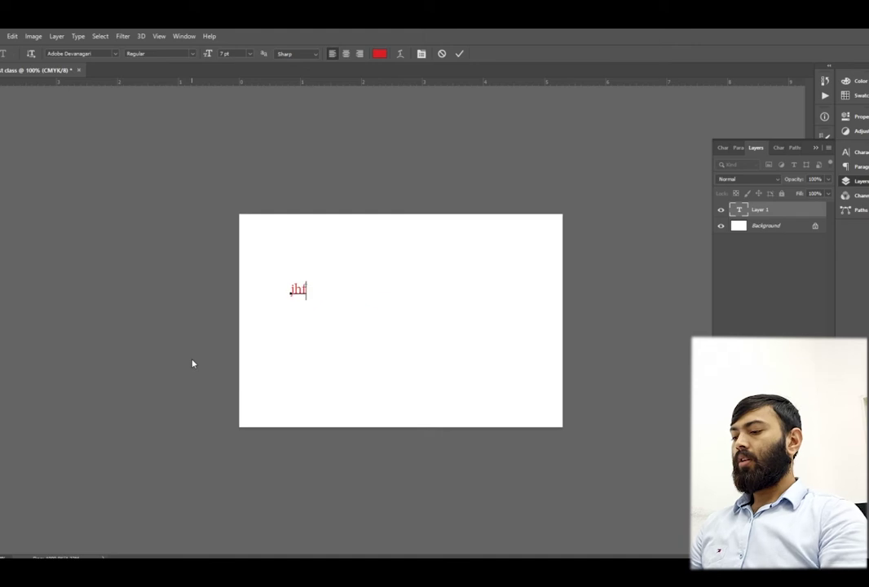
text(dsgnjhdjkgh)
key(shift+Left)
key(shift+Left)
key(shift+Left)
key(shift+Left)
key(shift+Left)
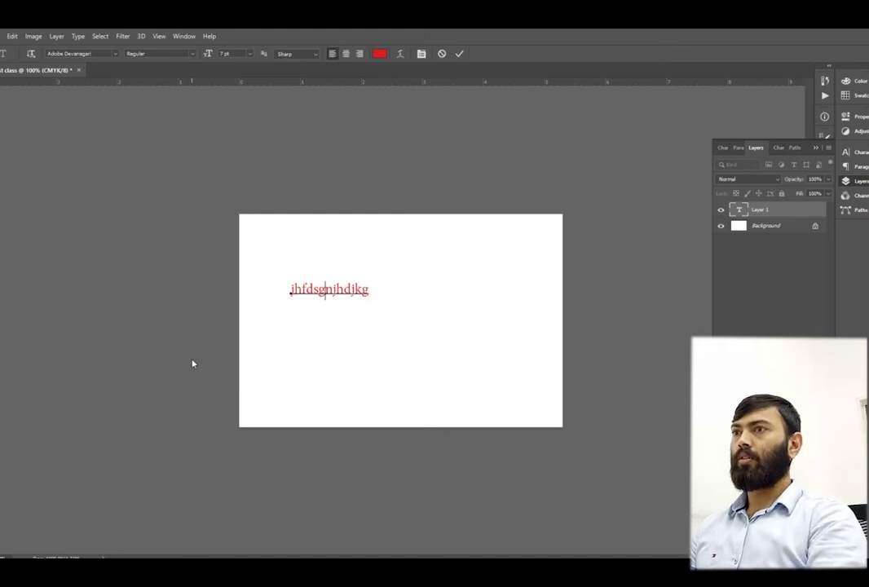
key(shift+Left)
key(shift+Left)
key(shift+Left)
key(BackSpace)
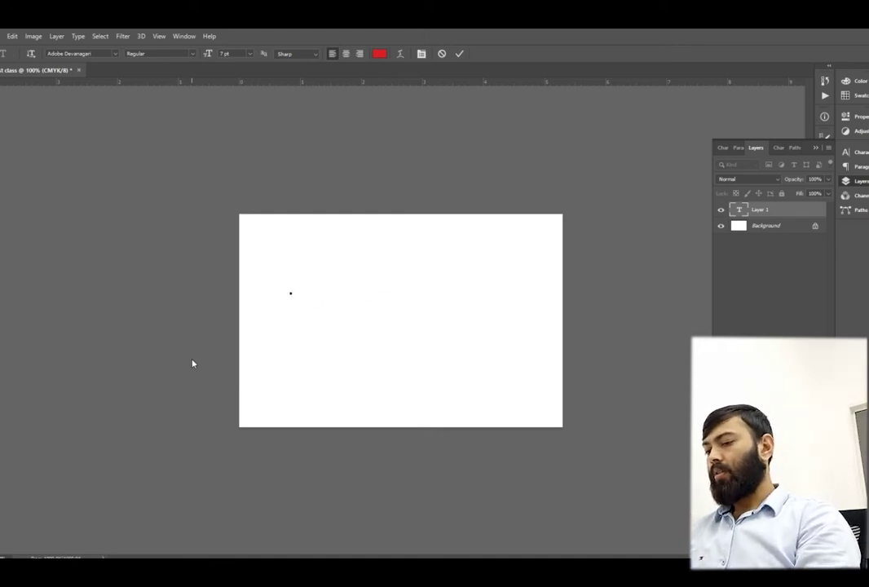
- Type the Devanagari word नेपाली in Adobe Devanagari, fixing the wrong trailing vowel sign
text(a)
key(BackSpace)
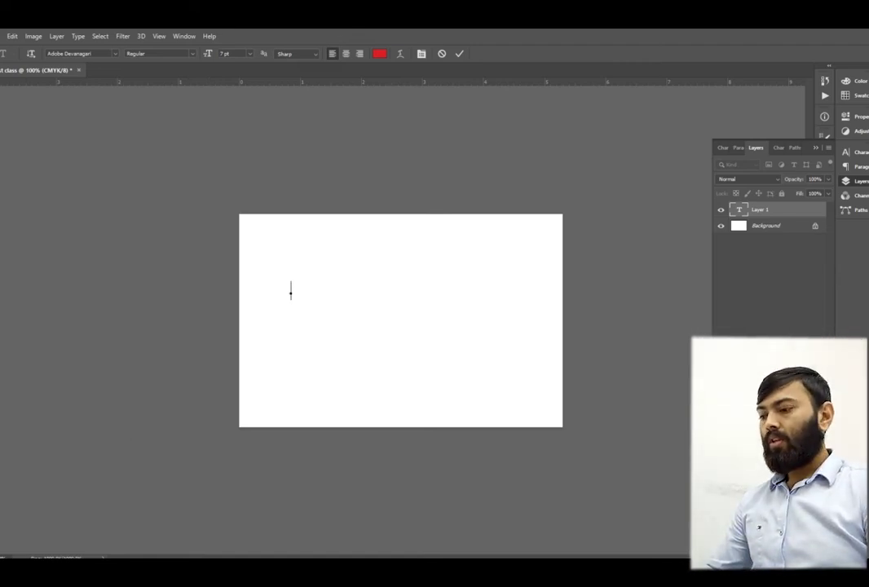
text(नेपा)
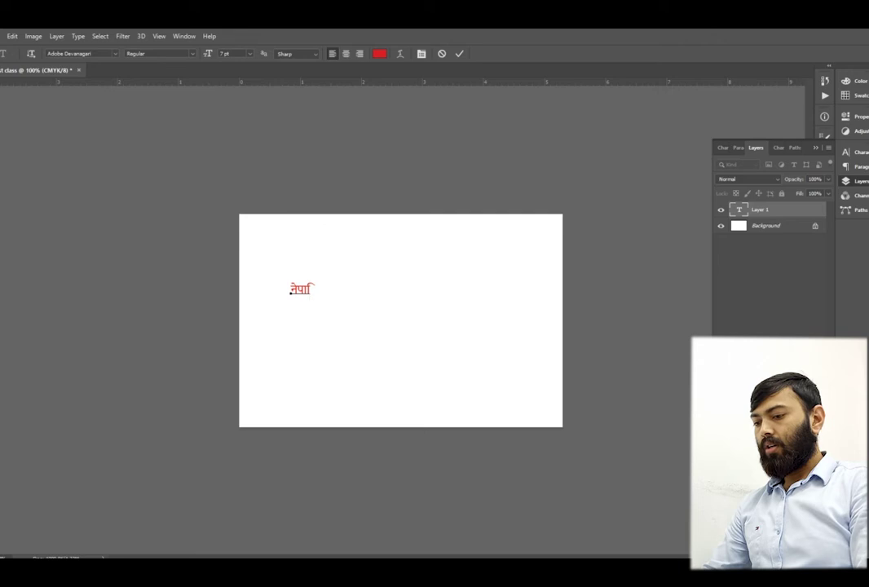
text(लि)
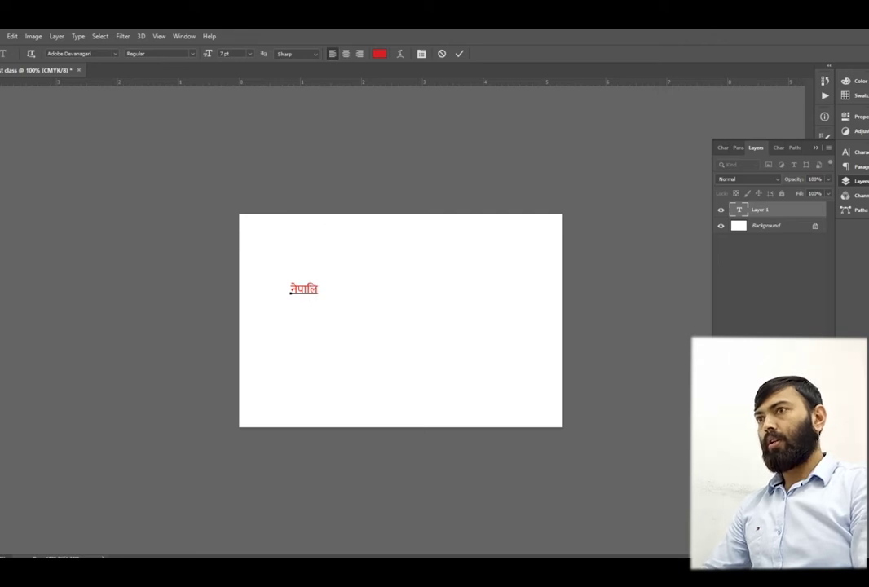
key(BackSpace)
text(ी)
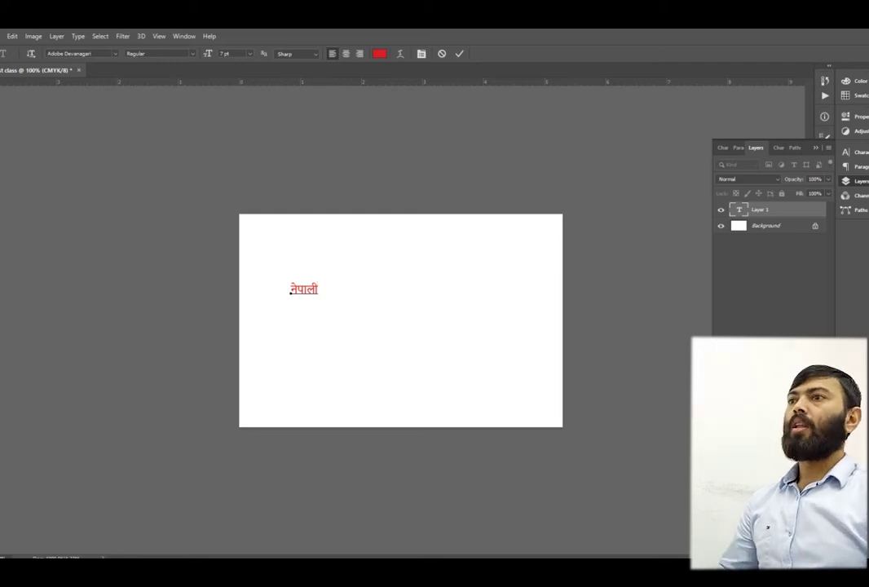
- Scale the नेपाली text to about 370%, position it in the upper card and apply
click(5, 78)
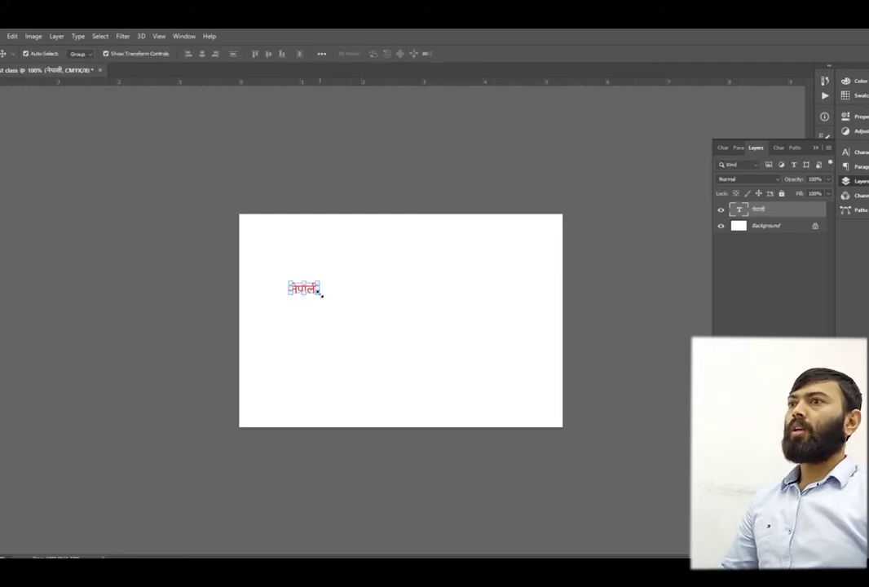
drag(321, 295, 439, 316)
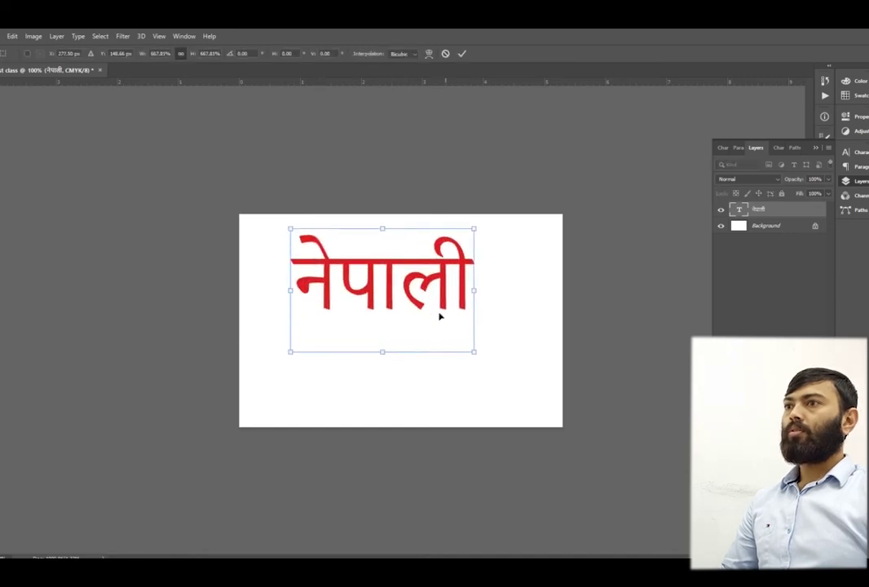
mouse_move(410, 279)
mouse_down()
mouse_move(442, 300)
mouse_move(333, 313)
mouse_move(423, 299)
mouse_up()
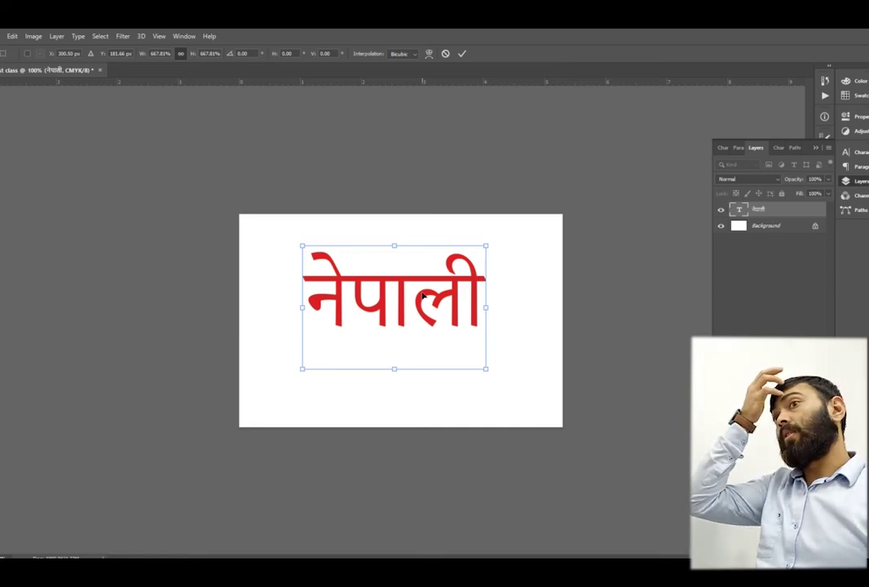
mouse_move(421, 301)
mouse_down()
mouse_move(466, 297)
mouse_move(364, 302)
mouse_up()
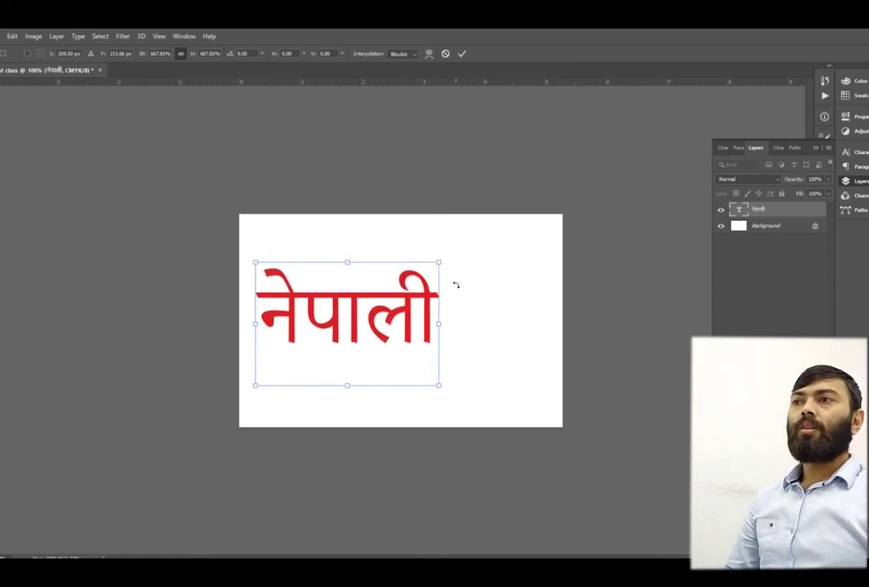
mouse_move(440, 324)
mouse_down()
mouse_move(357, 324)
mouse_move(380, 270)
mouse_up()
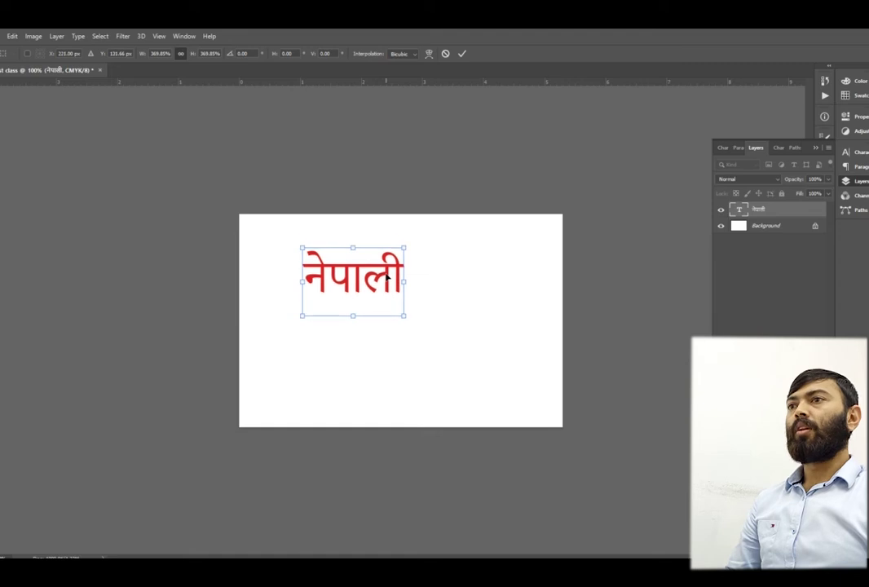
key(Return)
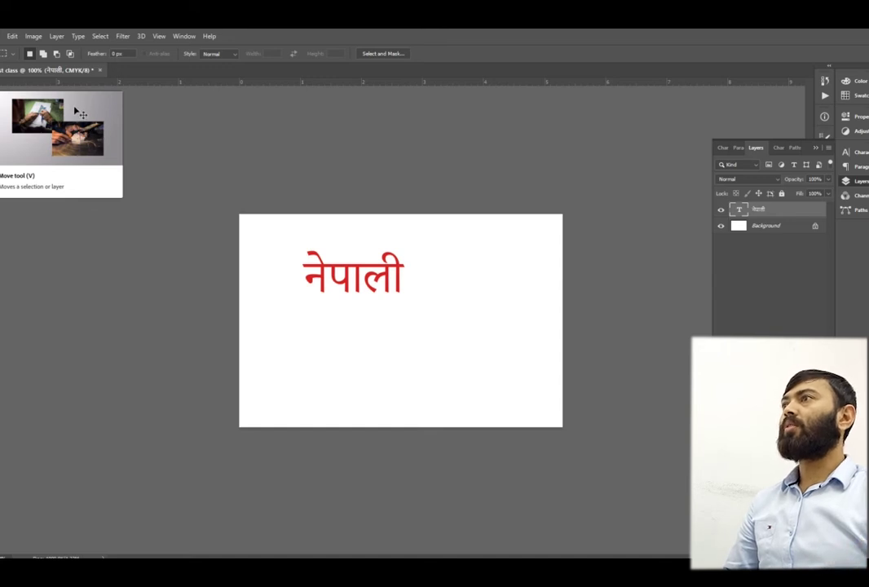
- Nudge the word toward centre and convert the Background into an editable Layer 0
key(v)
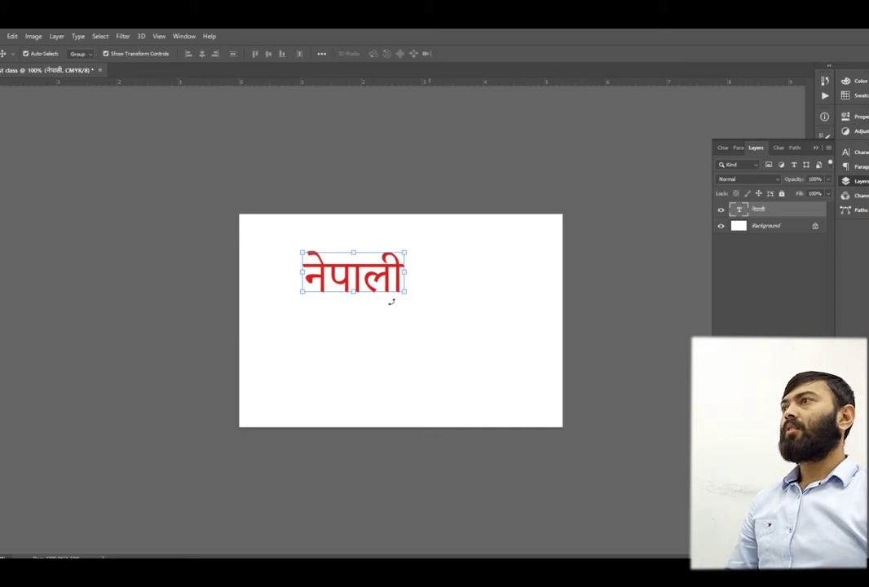
drag(385, 277, 400, 299)
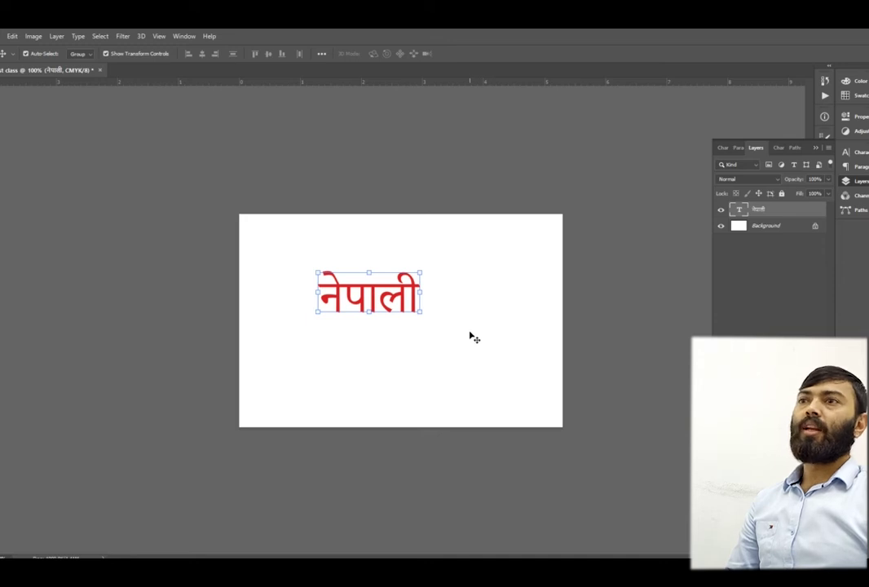
click(809, 229)
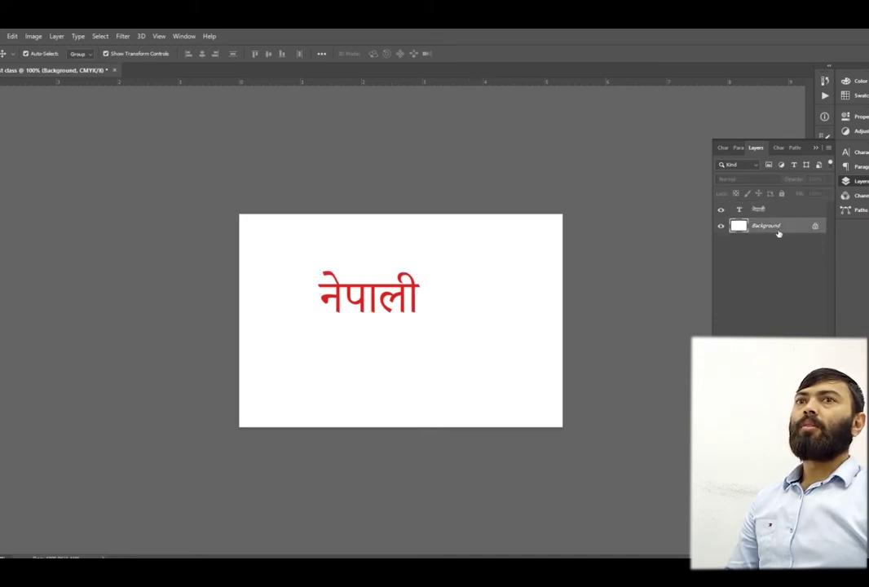
click(814, 226)
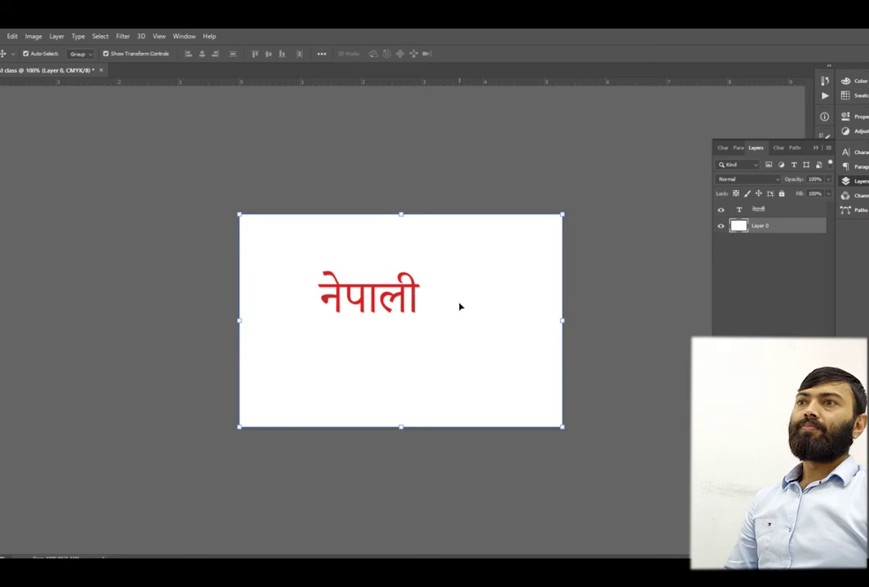
drag(481, 299, 463, 315)
key(ctrl+z)
- Enlarge the नेपाली text to about 170% and merge it with Layer 0
click(754, 210)
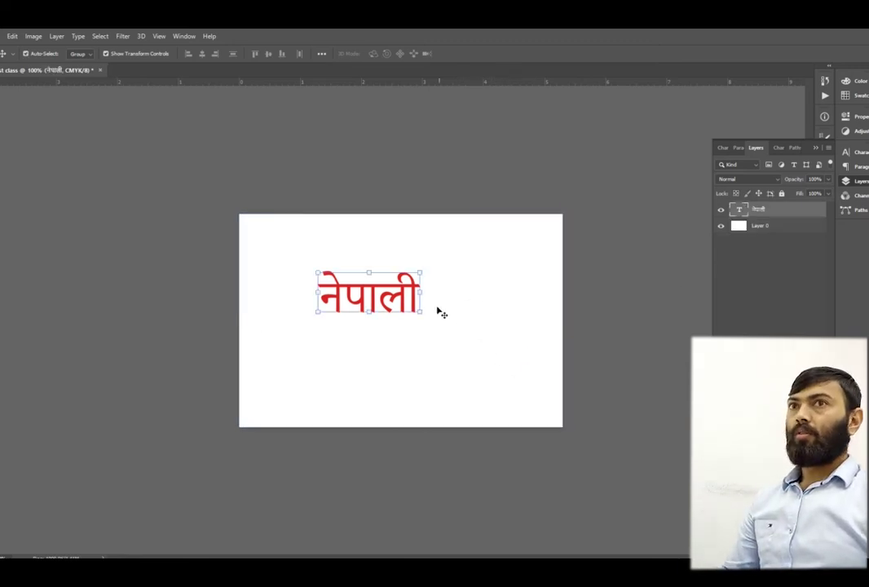
mouse_move(420, 292)
mouse_down()
mouse_move(491, 301)
mouse_move(426, 323)
mouse_up()
key(Return)
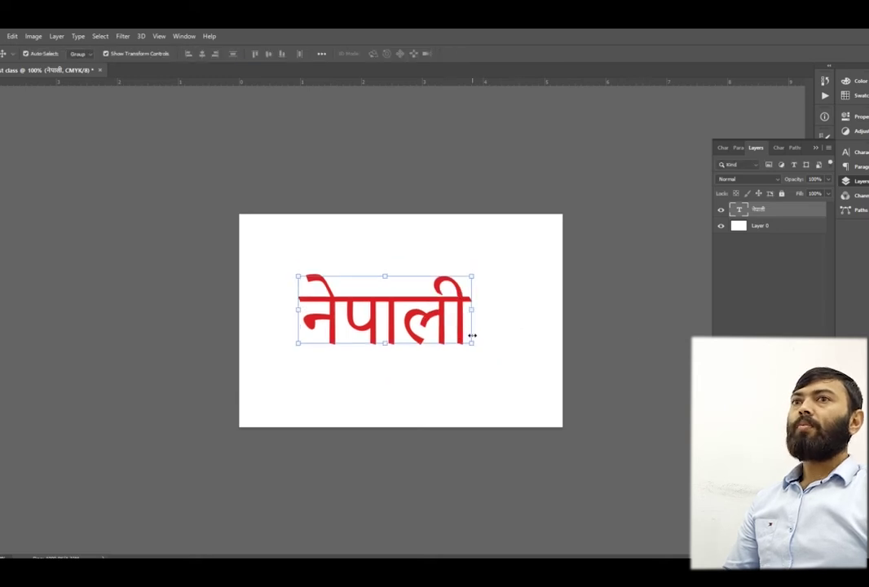
mouse_move(760, 226)
mouse_down()
mouse_move(760, 214)
mouse_move(764, 233)
mouse_up()
key(ctrl+e)
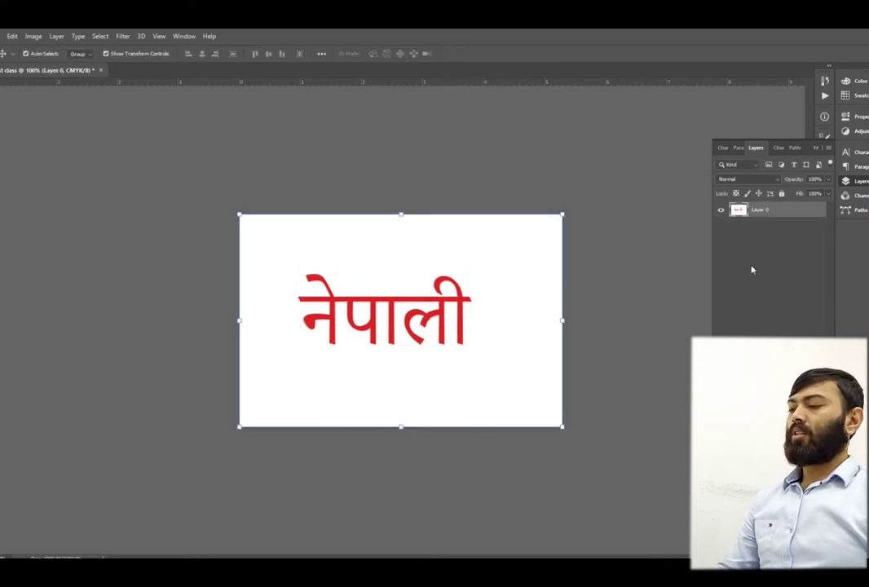
click(657, 291)
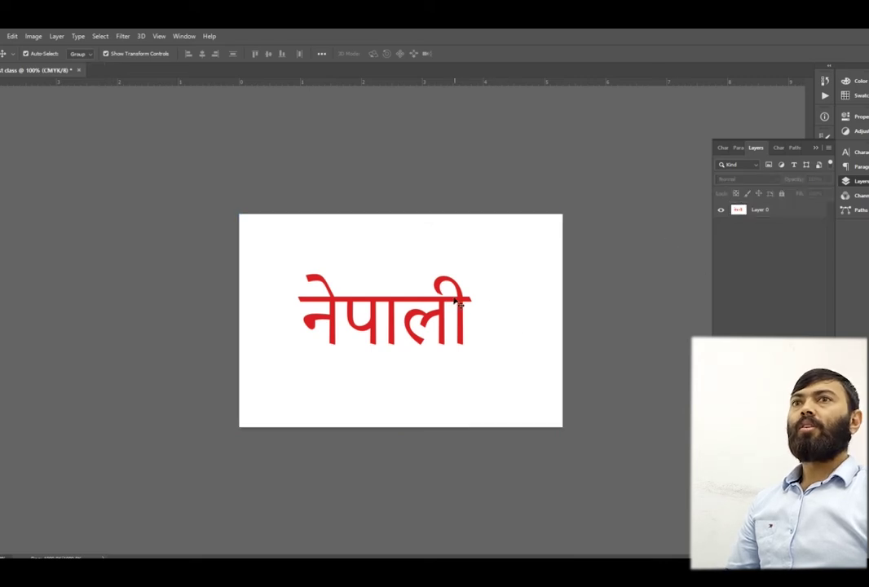
- Undo the layer shift and merge, restoring नेपाली as a separate text layer above Layer 0
click(777, 214)
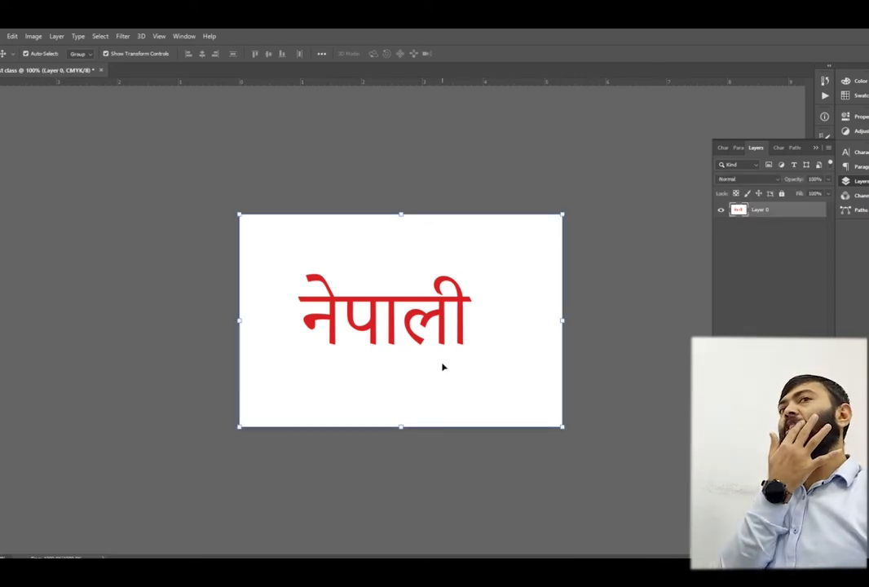
drag(441, 316, 372, 337)
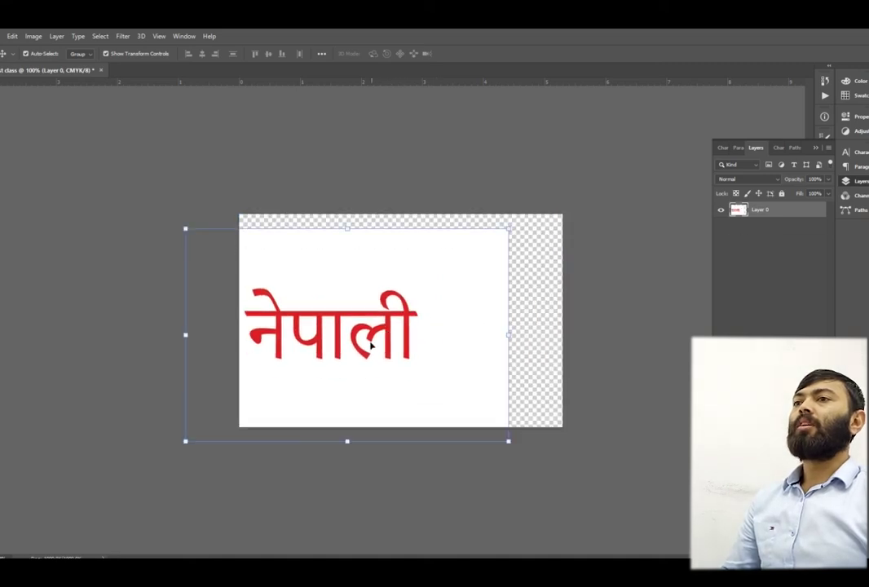
key(ctrl+z)
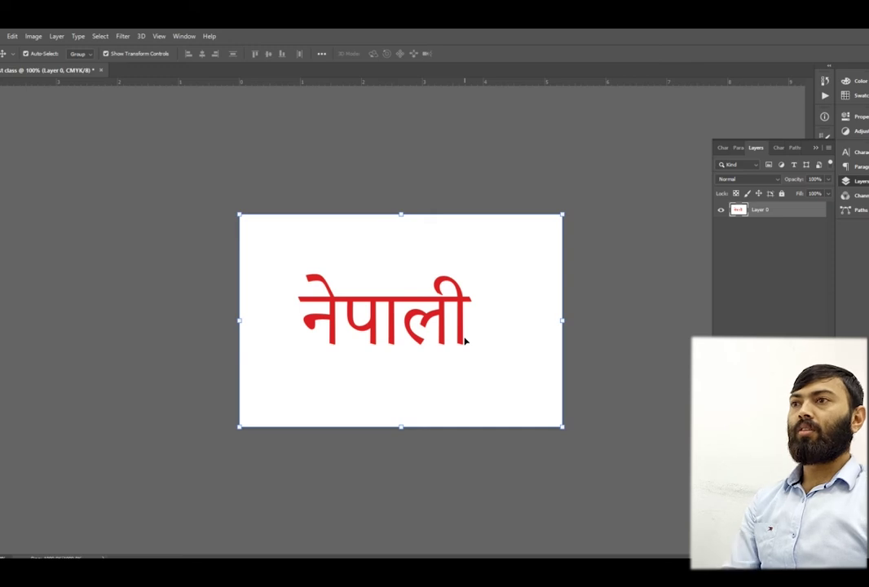
key(ctrl+z)
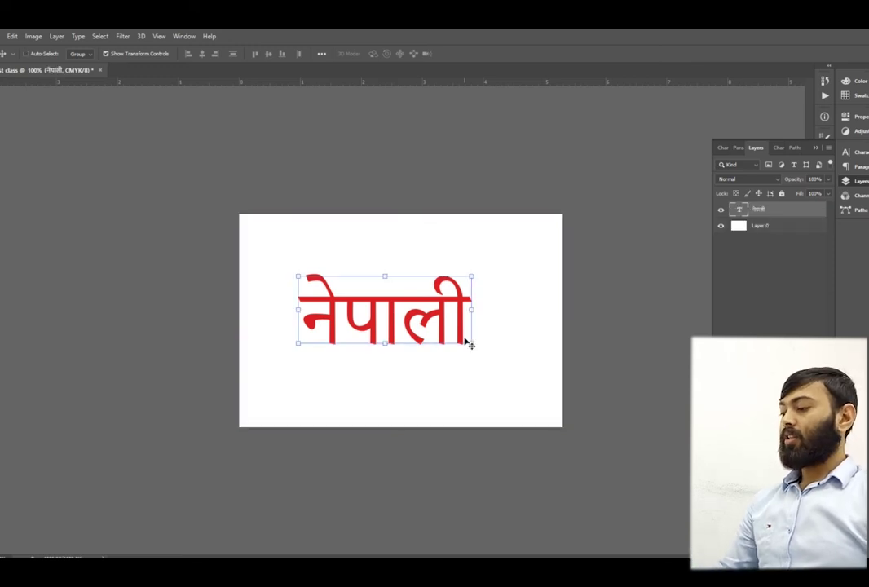
key(ctrl+z)
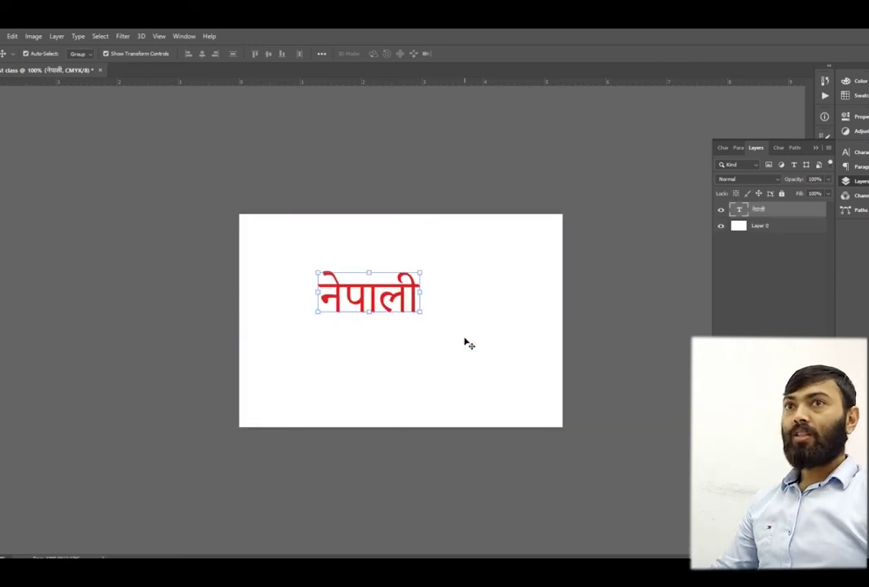
key(ctrl+shift+z)
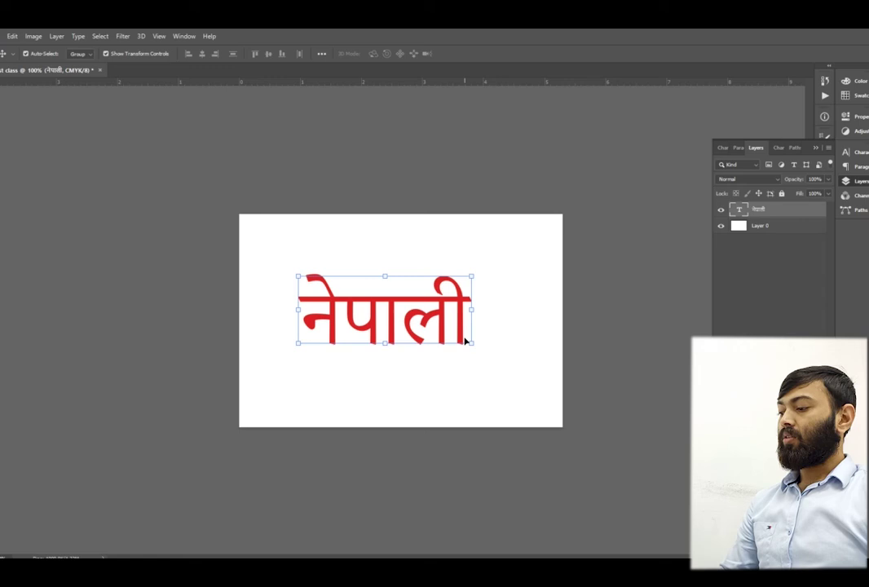
key(ctrl+shift+z)
key(ctrl+shift+z)
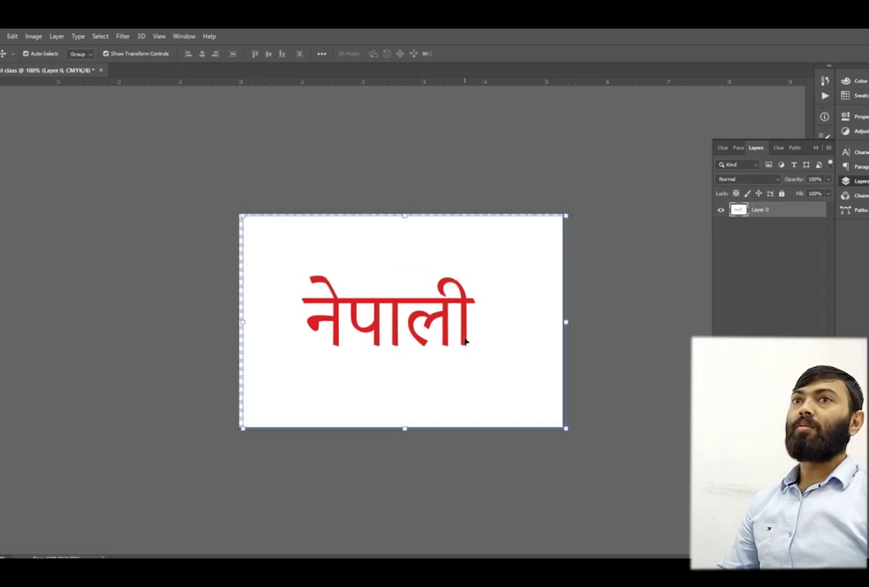
key(ctrl+z)
key(ctrl+z)
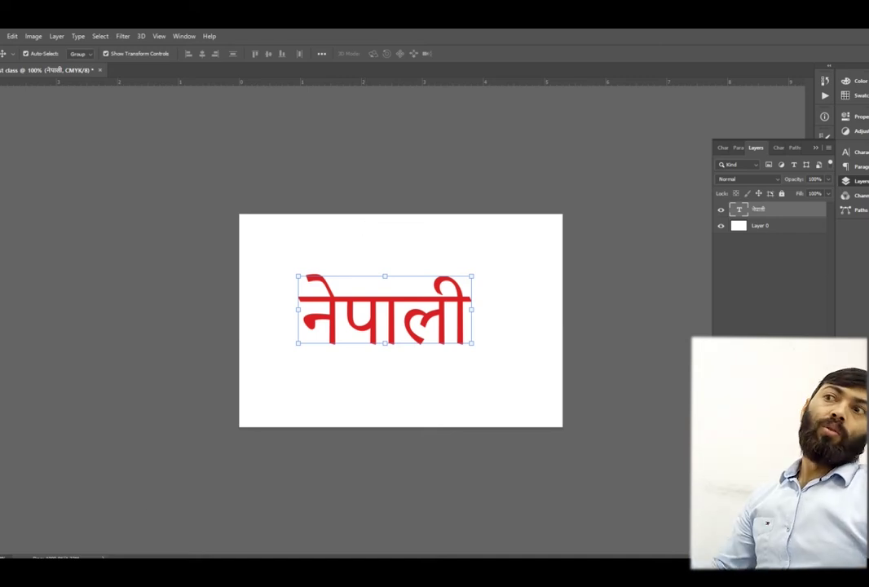
- Select Layer 0 and fill it with the red foreground colour
click(735, 236)
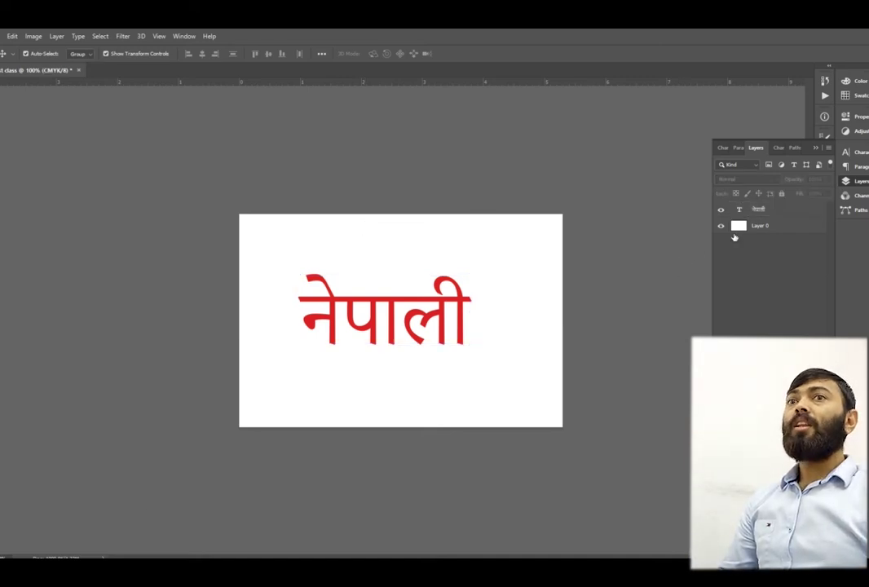
click(769, 225)
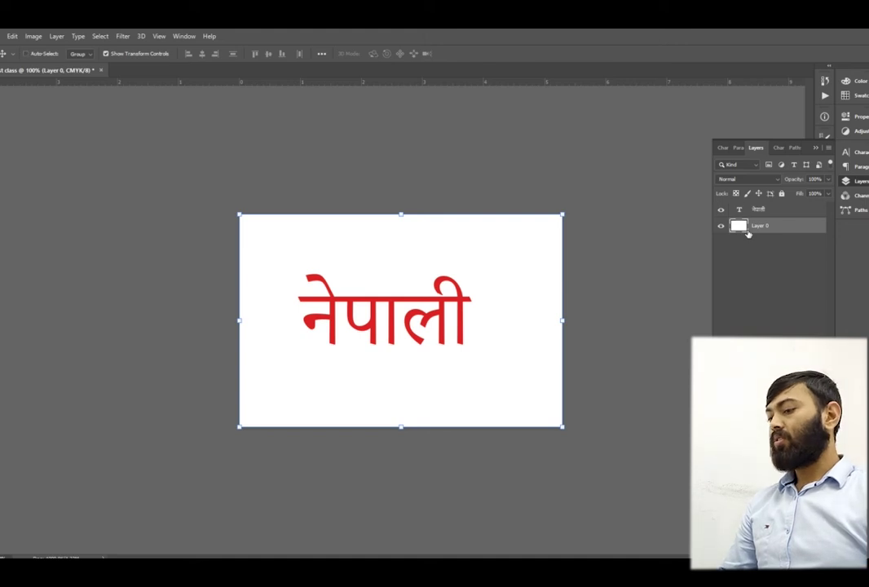
key(alt+BackSpace)
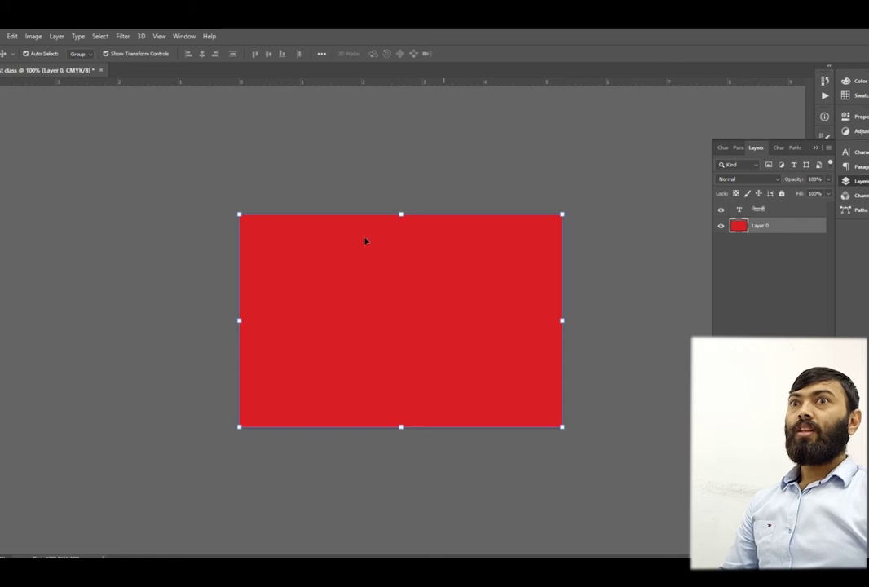
- Recolour all the नेपाली text to black, commit it, and nudge it slightly up
key(t)
click(401, 273)
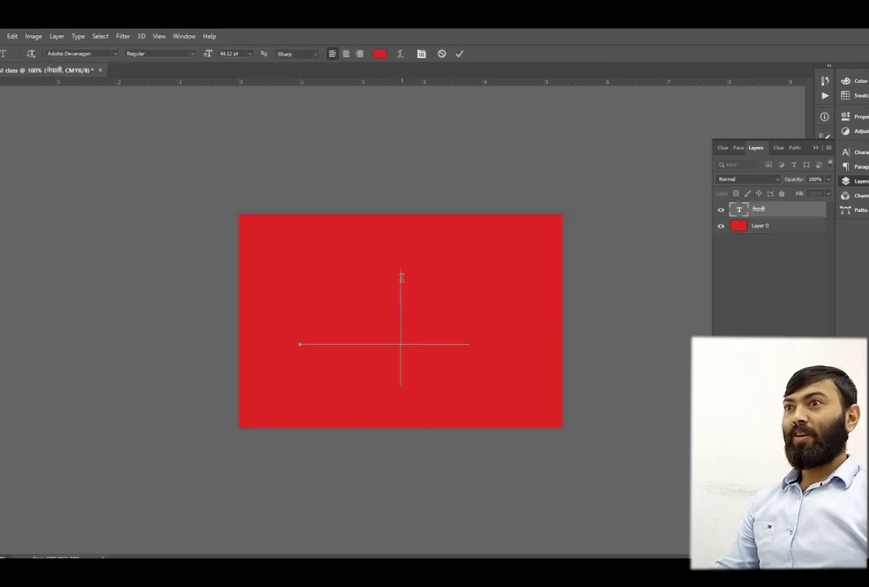
key(ctrl+a)
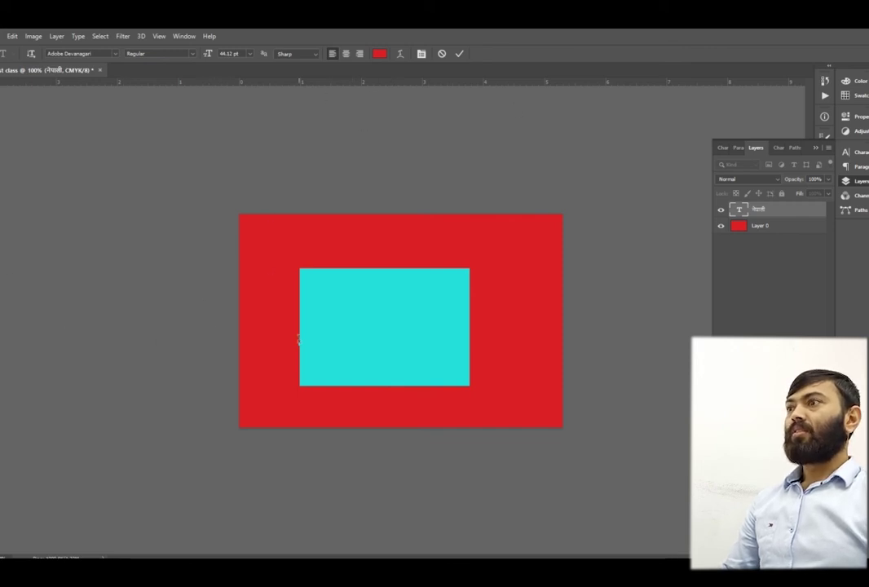
click(379, 54)
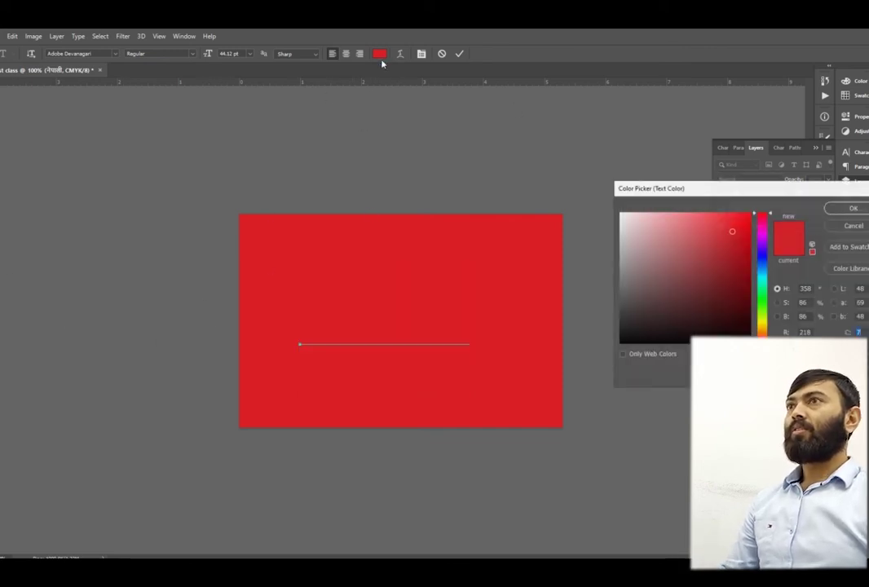
mouse_move(639, 298)
mouse_down()
mouse_move(659, 330)
mouse_move(614, 341)
mouse_up()
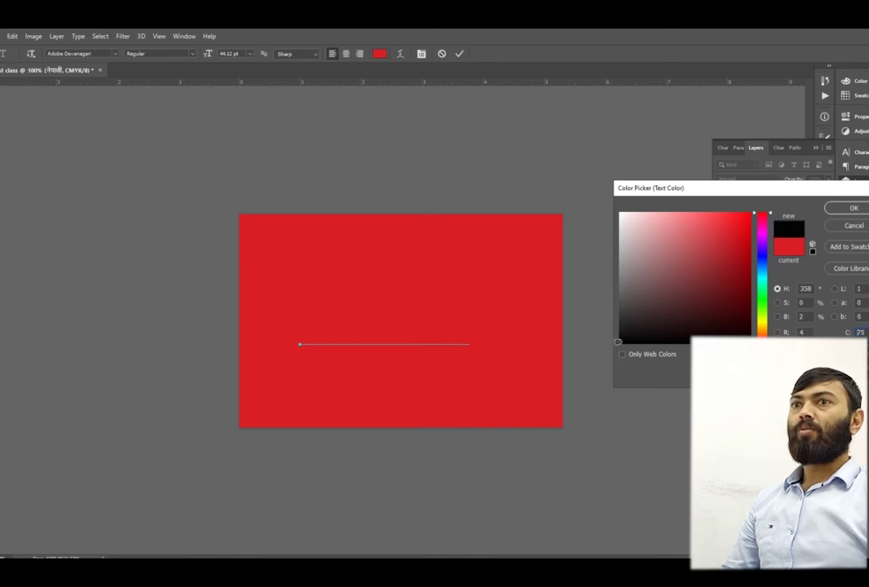
click(620, 343)
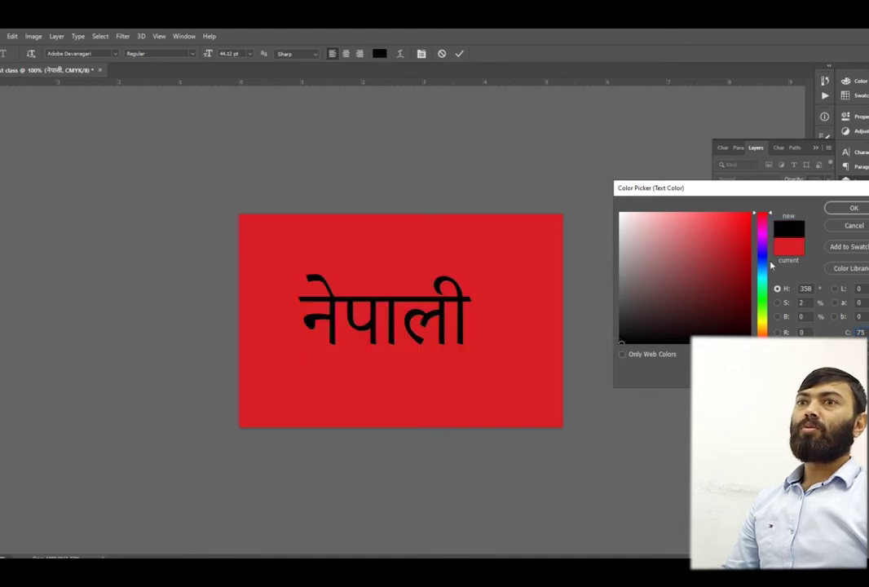
click(855, 209)
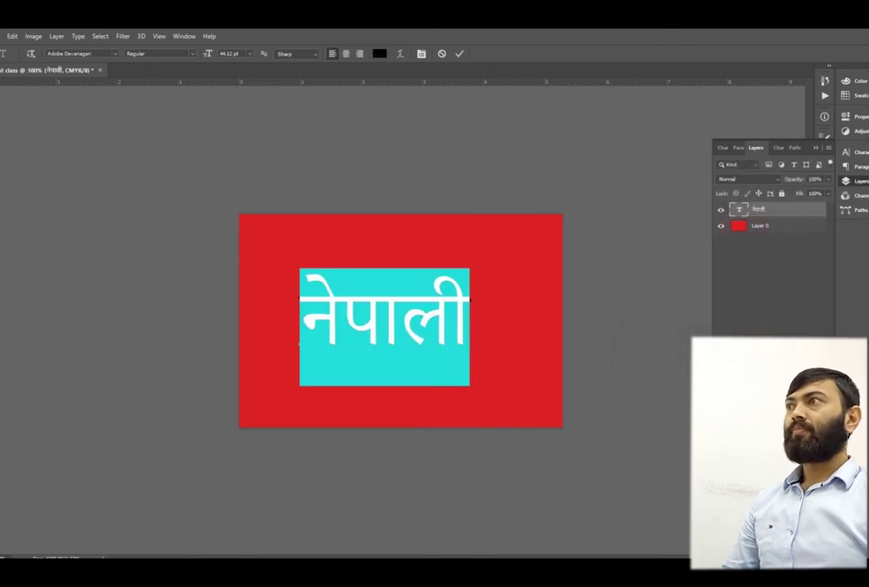
key(ctrl+Return)
drag(332, 317, 333, 303)
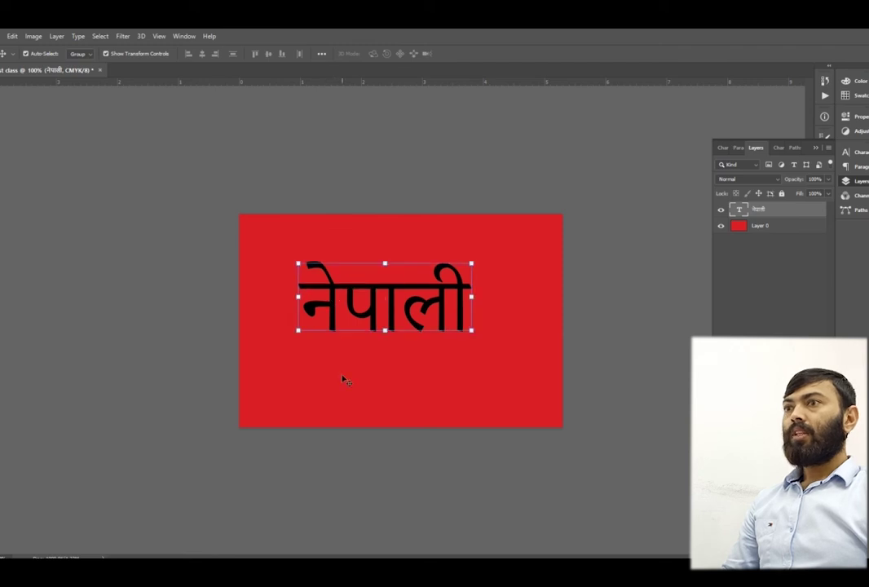